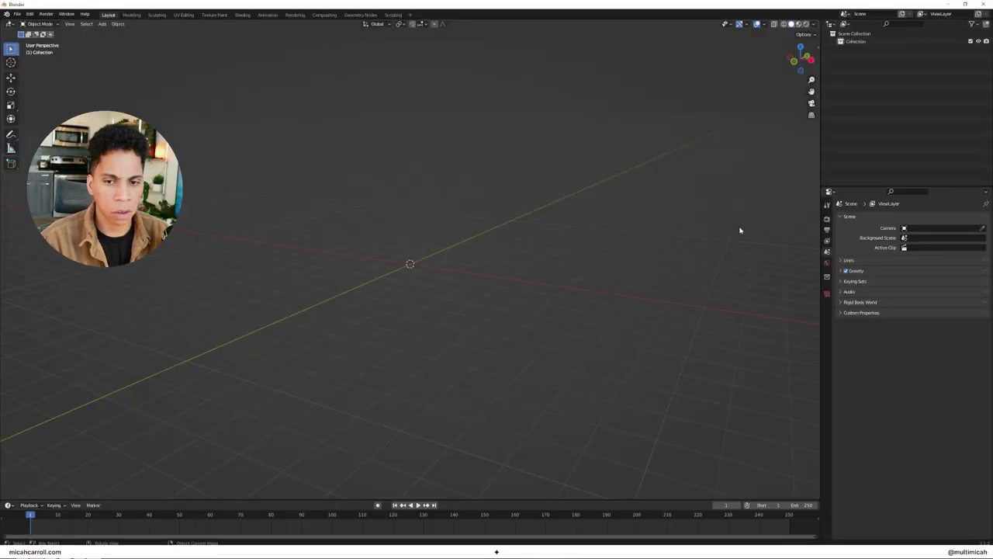
Enable Ambient Occlusion in Render Properties, then review the Keyframes and F-Curves animation preferences.
{"action": "left_click", "coordinate": [827, 219]}
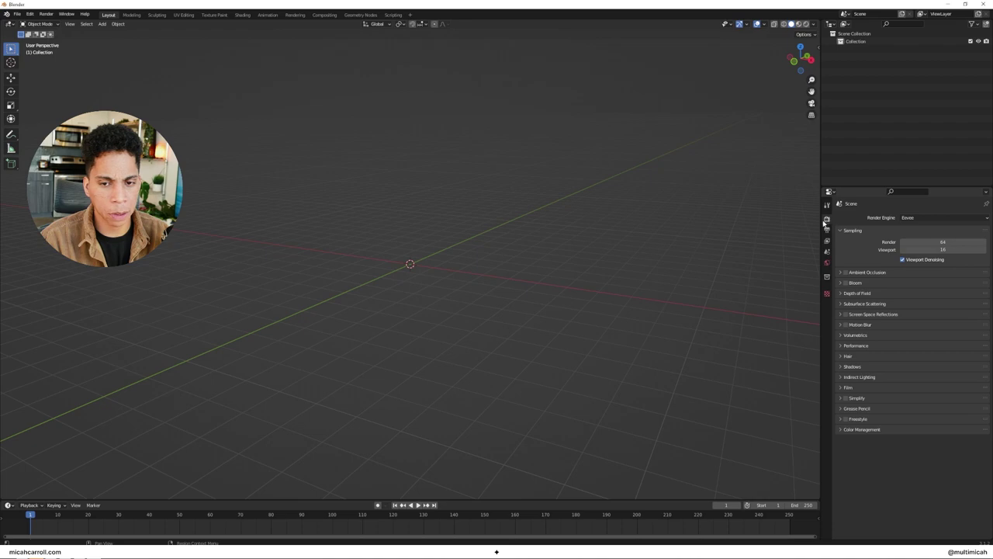
{"action": "left_click", "coordinate": [845, 272]}
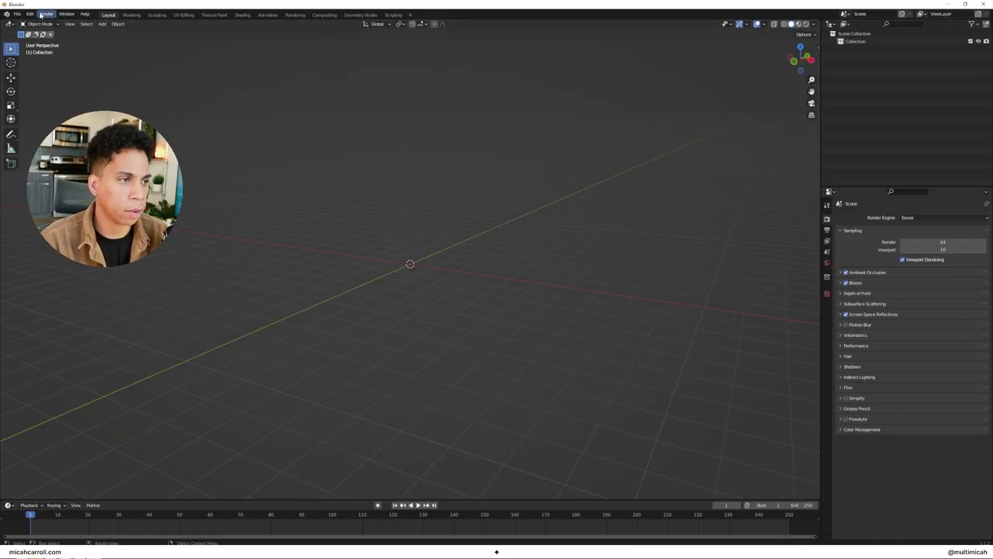
{"action": "left_click", "coordinate": [28, 14]}
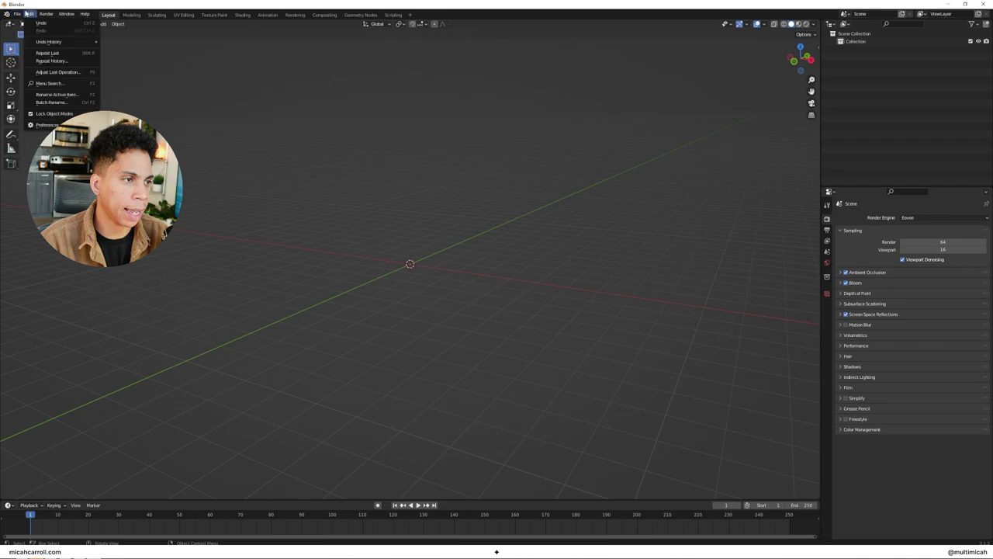
{"action": "left_click", "coordinate": [48, 125]}
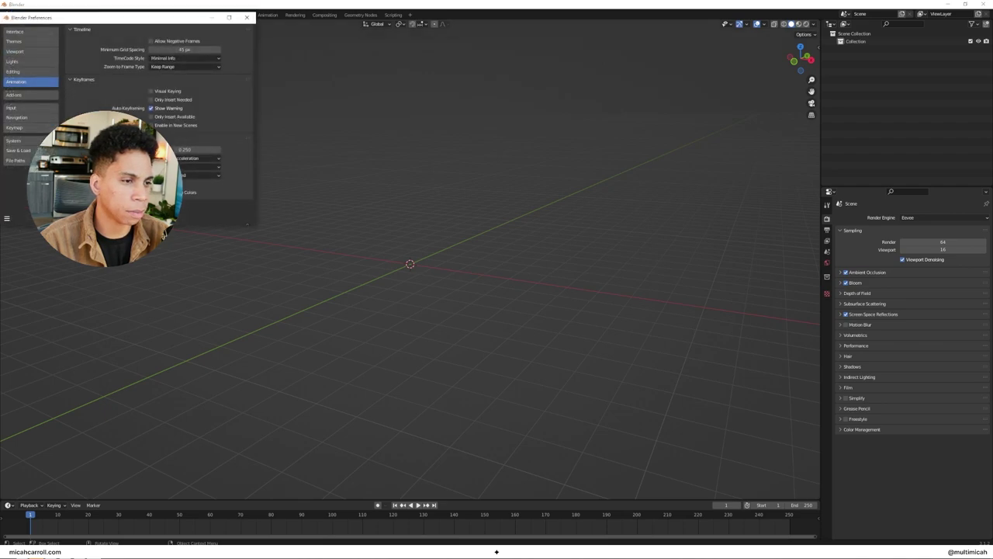
{"action": "left_click", "coordinate": [198, 79]}
{"action": "left_click", "coordinate": [211, 29]}
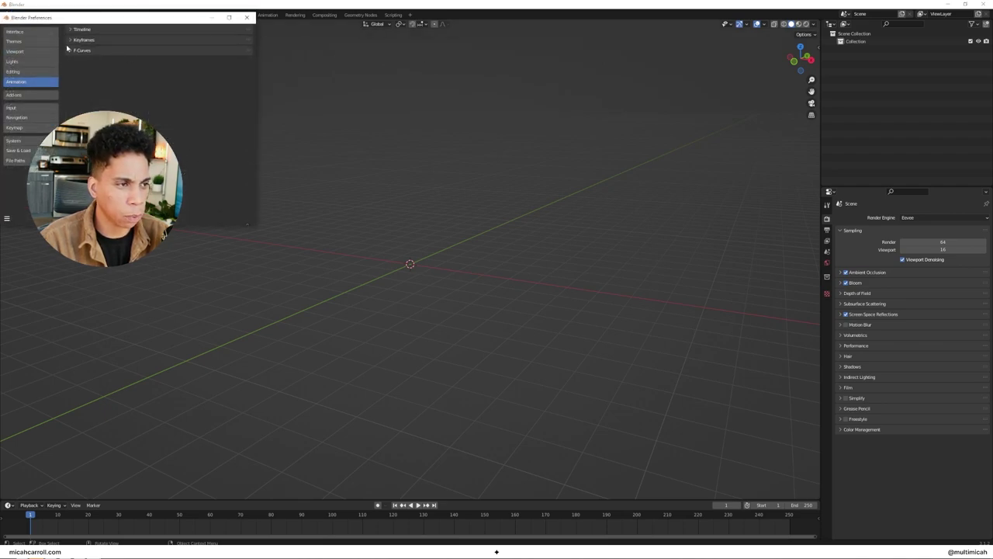
{"action": "left_click_drag", "start_coordinate": [81, 49], "coordinate": [418, 73]}
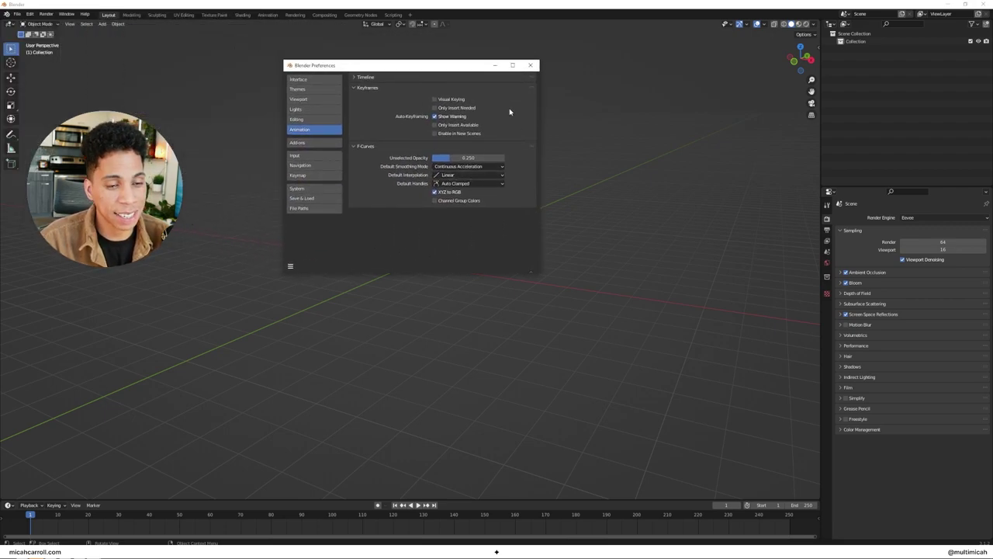
{"action": "left_click", "coordinate": [530, 64]}
Add a cylinder mesh and set its vertex count so it becomes octagonal.
{"action": "key", "text": "shift+a"}
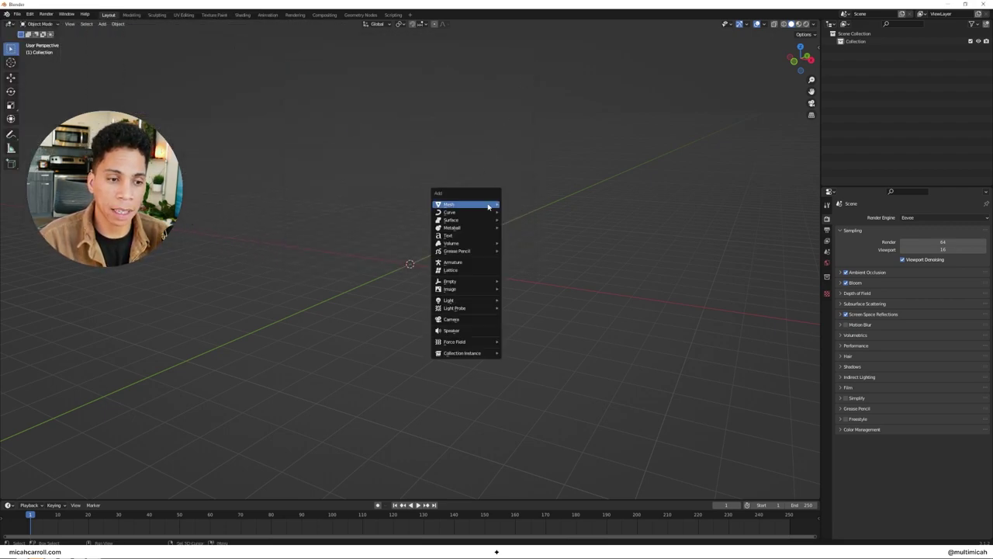
{"action": "mouse_move", "coordinate": [495, 204]}
{"action": "left_click", "coordinate": [530, 243]}
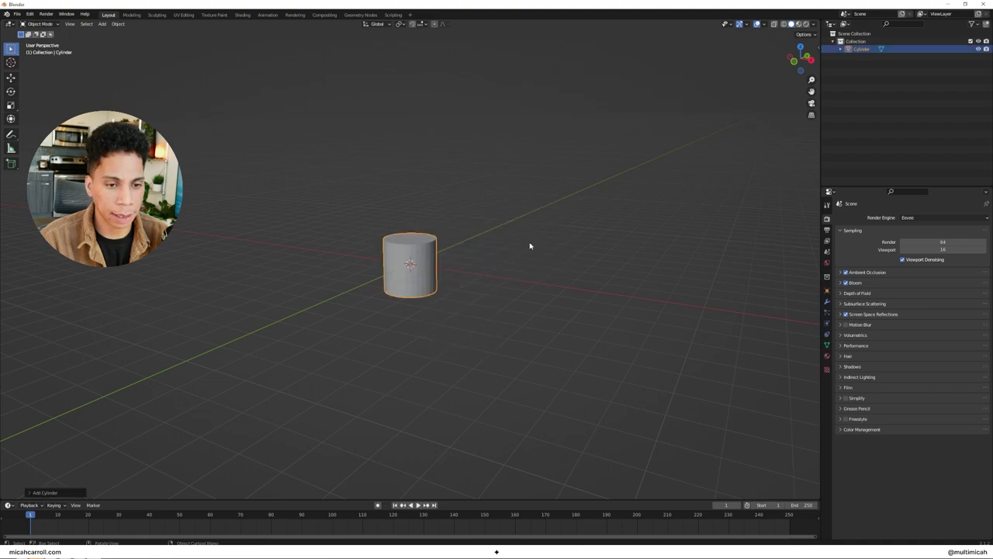
{"action": "middle_click_drag", "start_coordinate": [530, 246], "coordinate": [466, 197]}
{"action": "left_click", "coordinate": [37, 492]}
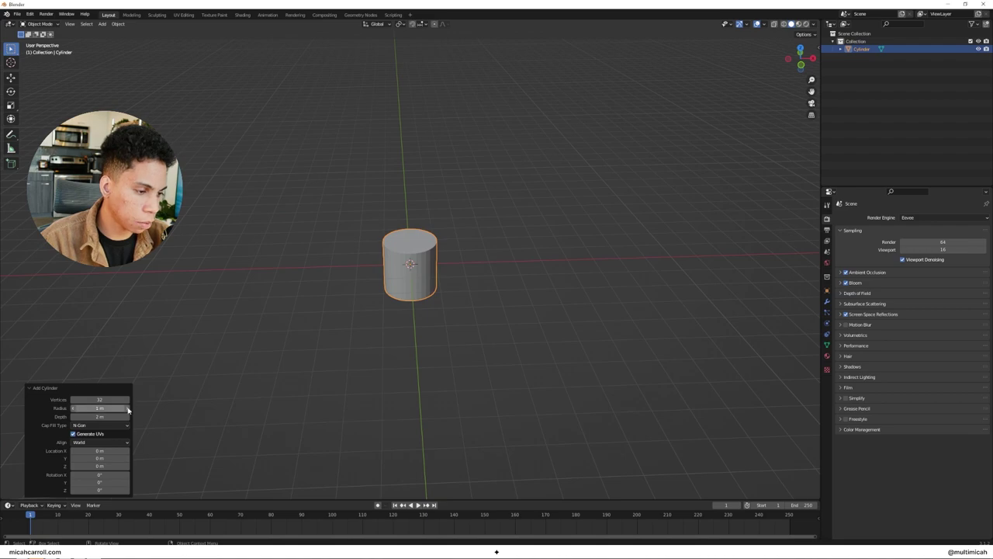
{"action": "double_click", "coordinate": [108, 399]}
{"action": "type", "text": "4"}
{"action": "key", "text": "Return"}
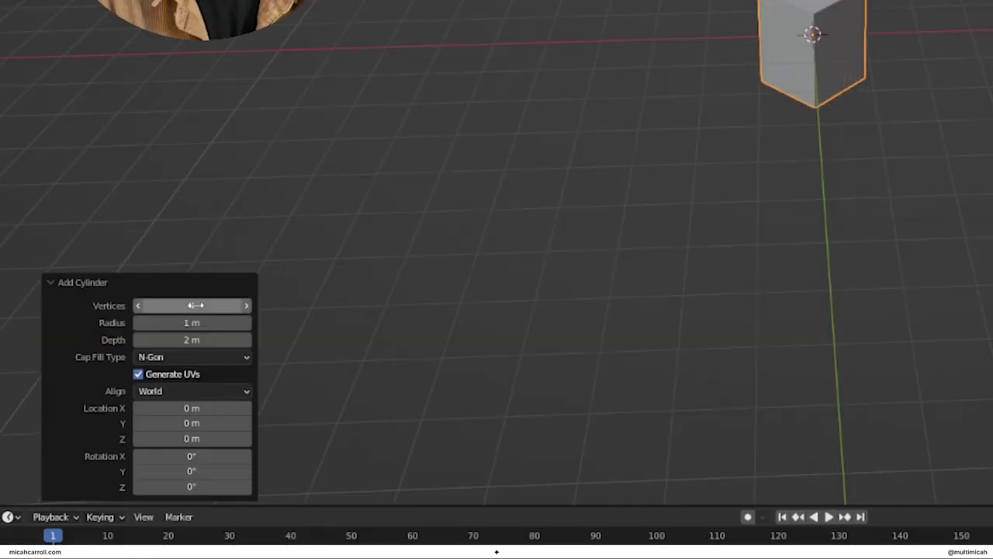
{"action": "mouse_move", "coordinate": [195, 304]}
{"action": "left_mouse_down"}
{"action": "mouse_move", "coordinate": [213, 303]}
{"action": "mouse_move", "coordinate": [194, 304]}
{"action": "left_mouse_up"}
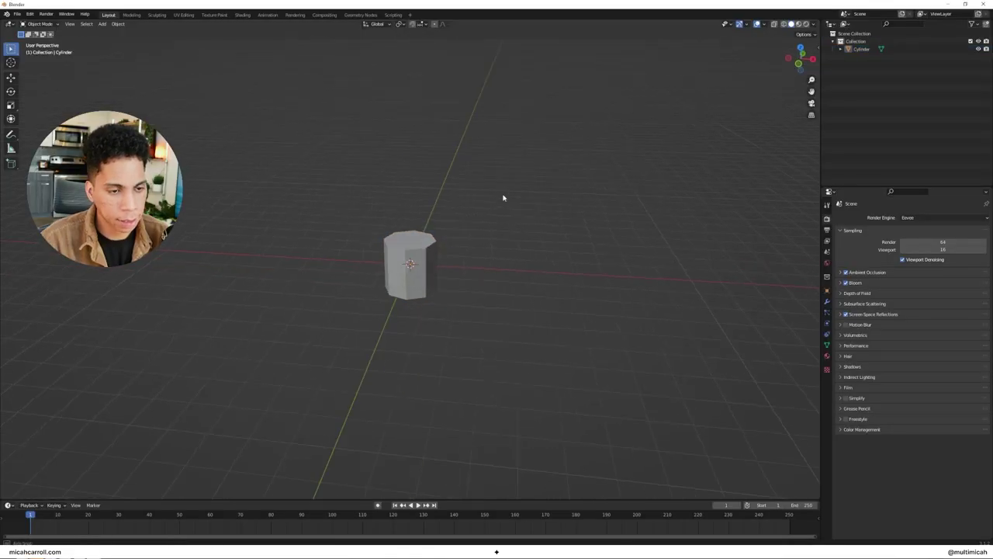
Rotate the cylinder 90° about X and move it 1 m along Y.
{"action": "middle_click_drag", "start_coordinate": [503, 198], "coordinate": [458, 204]}
{"action": "left_click", "coordinate": [419, 243]}
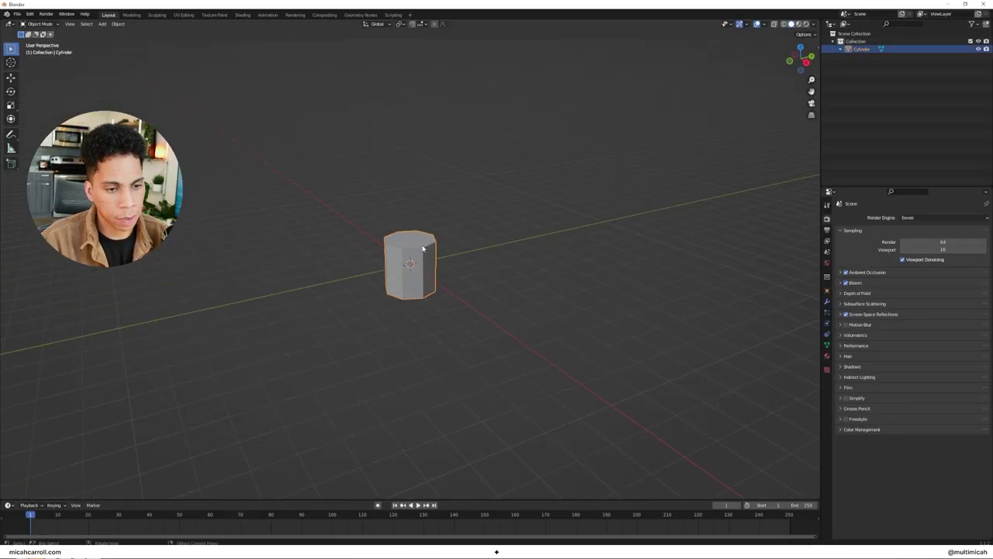
{"action": "type", "text": "rx"}
{"action": "type", "text": "90"}
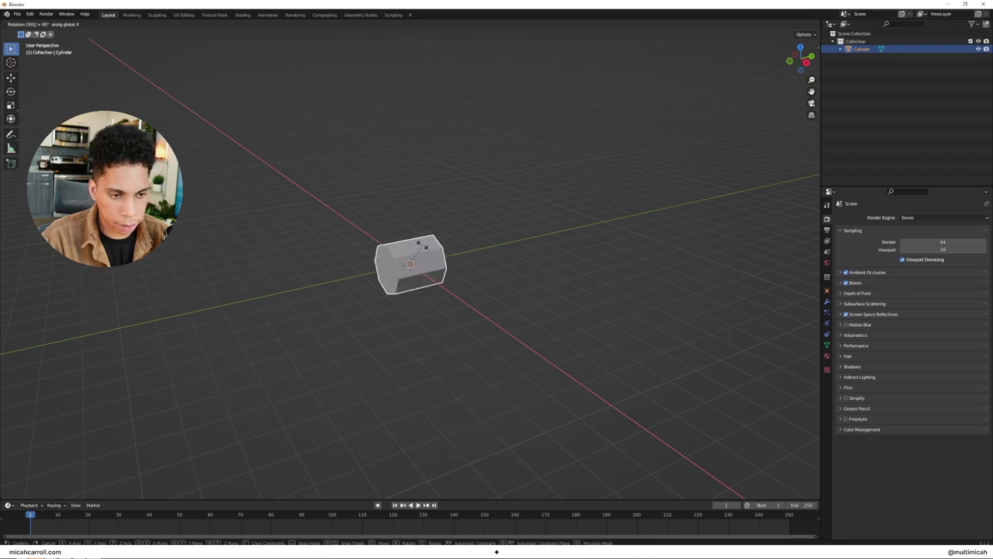
{"action": "key", "text": "Return"}
{"action": "key", "text": "n"}
{"action": "middle_click_drag", "start_coordinate": [463, 230], "coordinate": [436, 236]}
{"action": "type", "text": "g"}
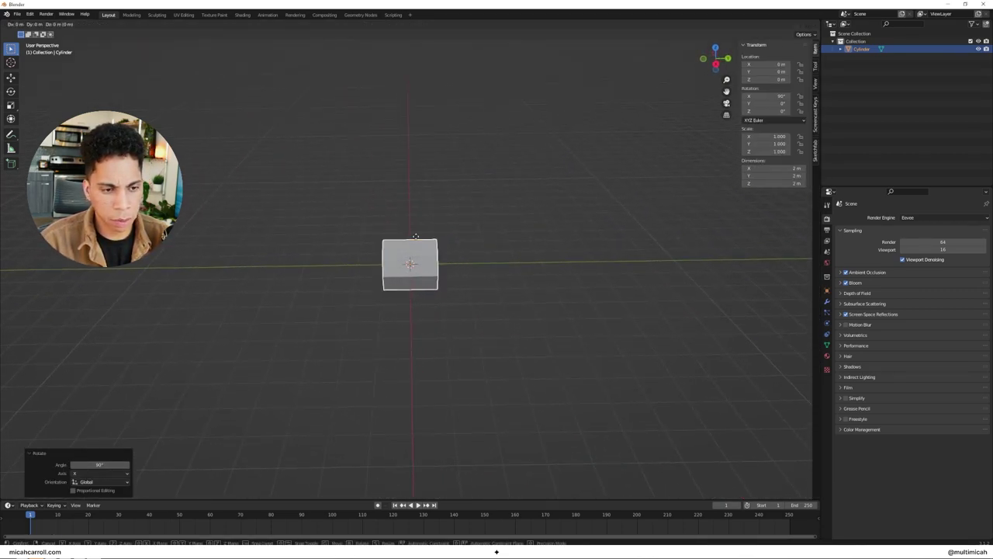
{"action": "type", "text": "y1"}
{"action": "key", "text": "Return"}
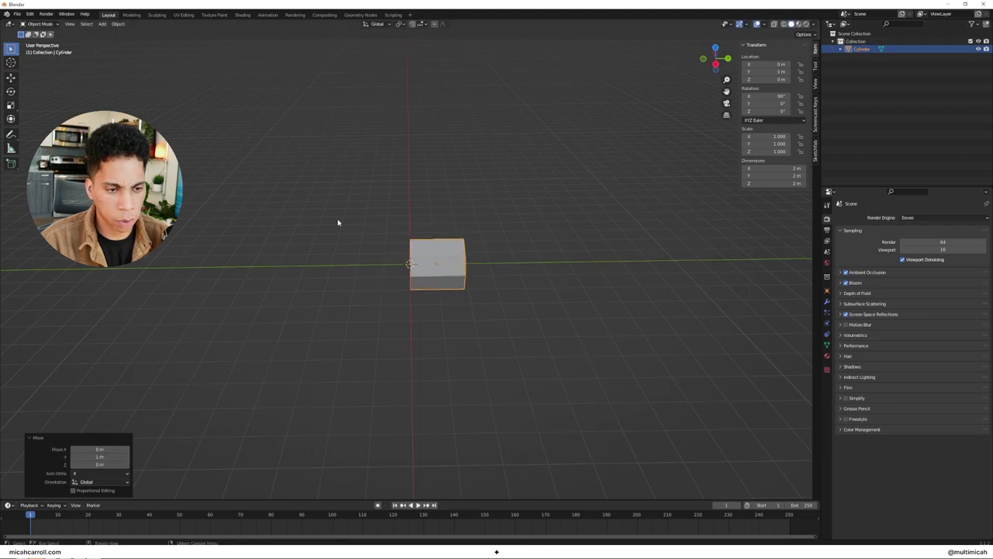
Set the cylinder's Z dimension to 8 m and slide it along Y into place.
{"action": "middle_click_drag", "start_coordinate": [339, 222], "coordinate": [633, 235]}
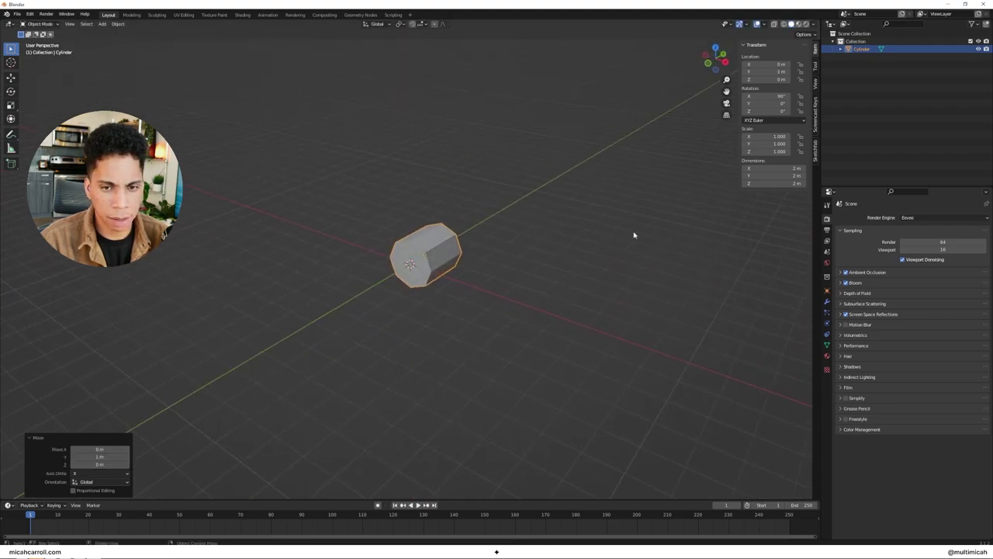
{"action": "double_click", "coordinate": [765, 184]}
{"action": "type", "text": "8"}
{"action": "key", "text": "Return"}
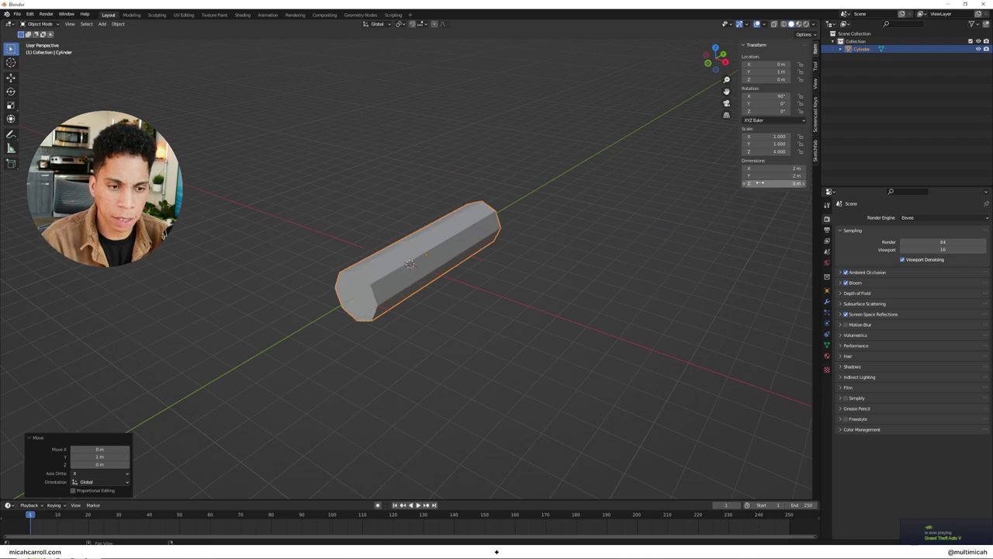
{"action": "key", "text": "g"}
{"action": "key", "text": "y"}
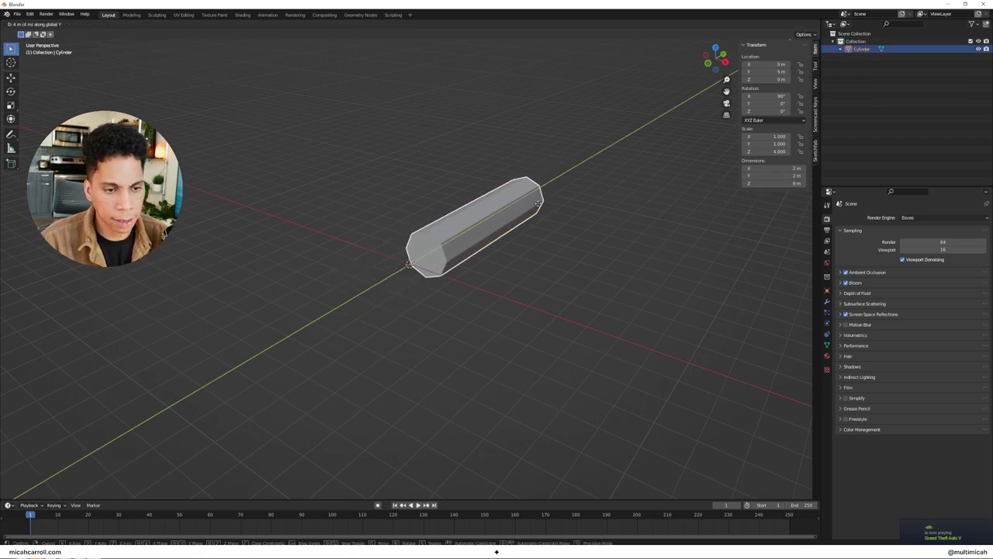
{"action": "left_click", "coordinate": [532, 205]}
{"action": "middle_click_drag", "start_coordinate": [561, 221], "coordinate": [421, 248]}
{"action": "scroll", "coordinate": [545, 217], "scroll_direction": "up", "scroll_amount": 5}
Delete the octagonal end face of the cylinder in face select mode, then leave Edit Mode.
{"action": "key", "text": "Tab"}
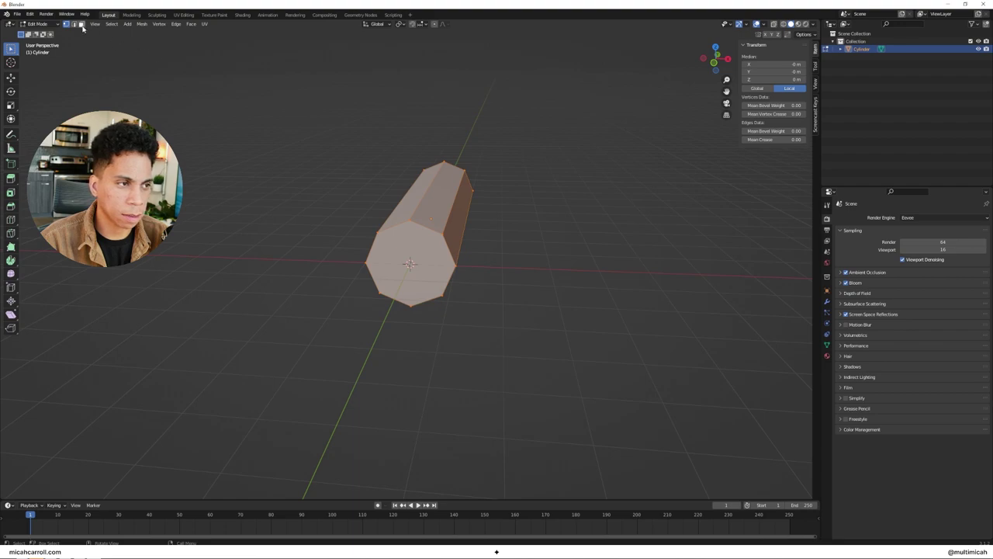
{"action": "left_click", "coordinate": [82, 24]}
{"action": "middle_click_drag", "start_coordinate": [538, 186], "coordinate": [367, 241]}
{"action": "key", "text": "alt+a"}
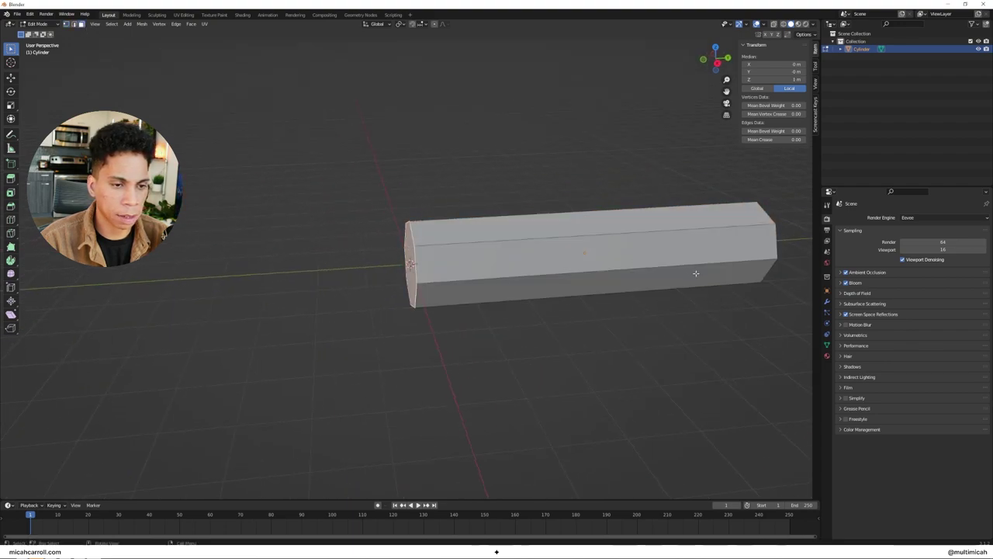
{"action": "middle_click_drag", "start_coordinate": [695, 273], "coordinate": [567, 266]}
{"action": "left_click", "coordinate": [566, 266]}
{"action": "key", "text": "x"}
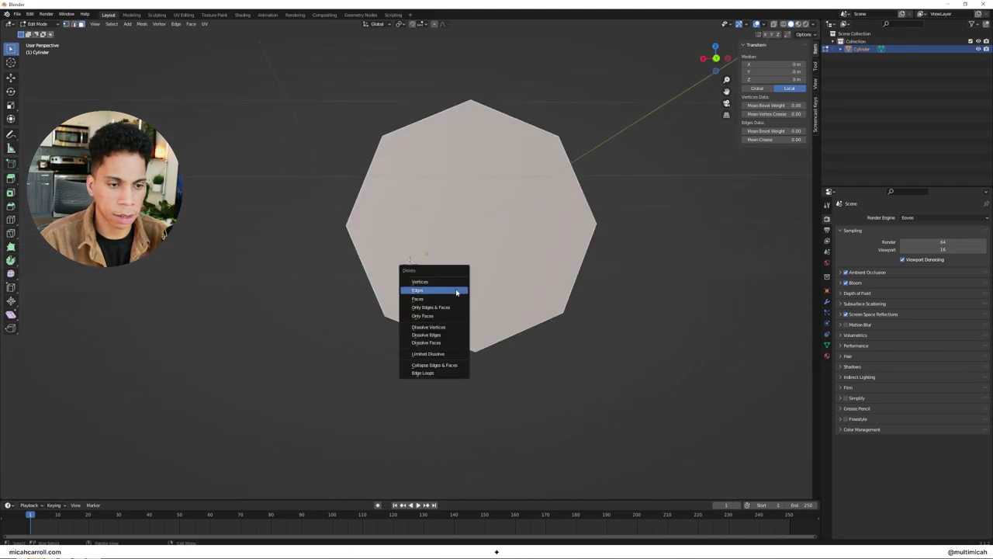
{"action": "left_click", "coordinate": [456, 298]}
{"action": "middle_click_drag", "start_coordinate": [457, 298], "coordinate": [612, 313]}
{"action": "key", "text": "Tab"}
Switch the viewport to the front orthographic view.
{"action": "key", "text": "grave"}
{"action": "left_click", "coordinate": [434, 208]}
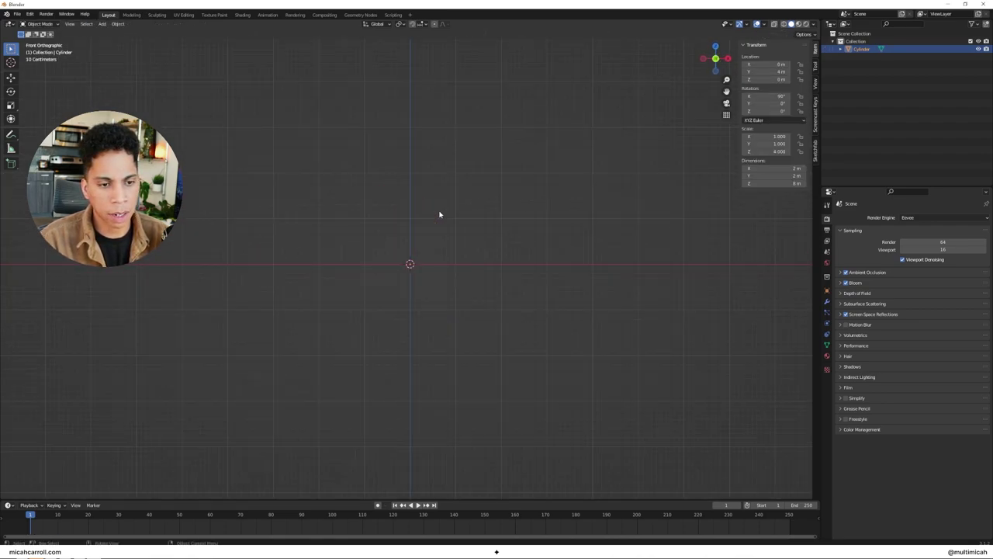
{"action": "key", "text": "shift+a"}
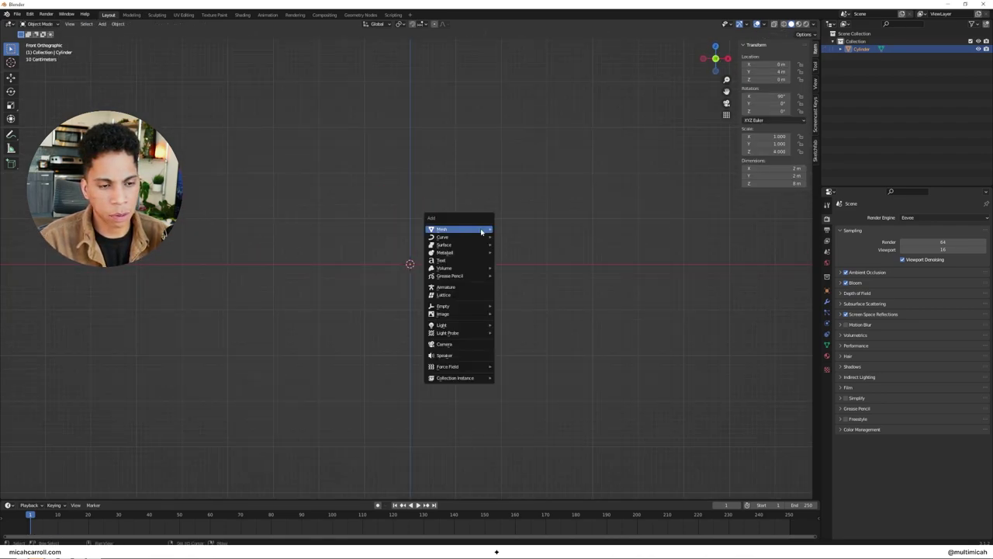
Add a camera inside the tube and keyframe its Y location at the start frame.
{"action": "left_click", "coordinate": [469, 343]}
{"action": "middle_click_drag", "start_coordinate": [540, 297], "coordinate": [504, 322]}
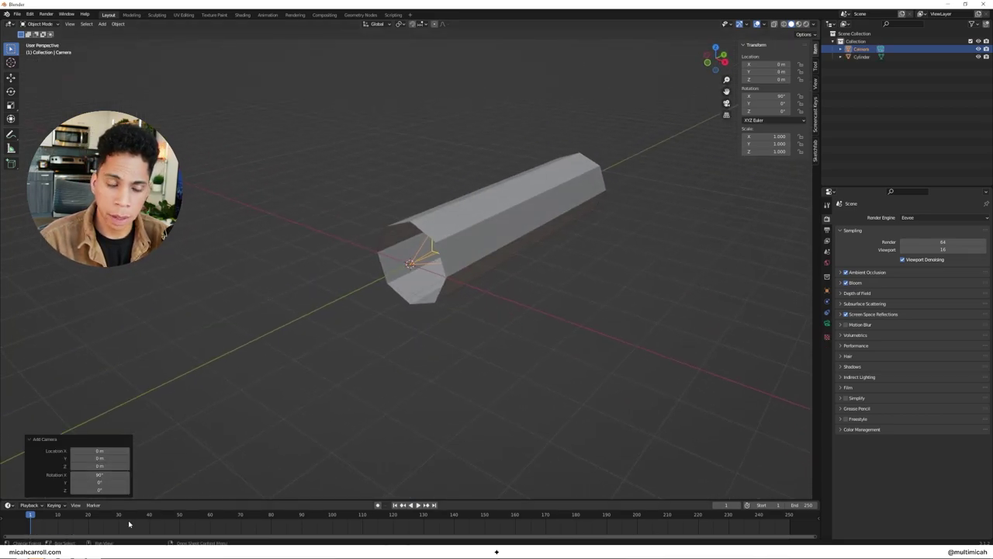
{"action": "key", "text": "space"}
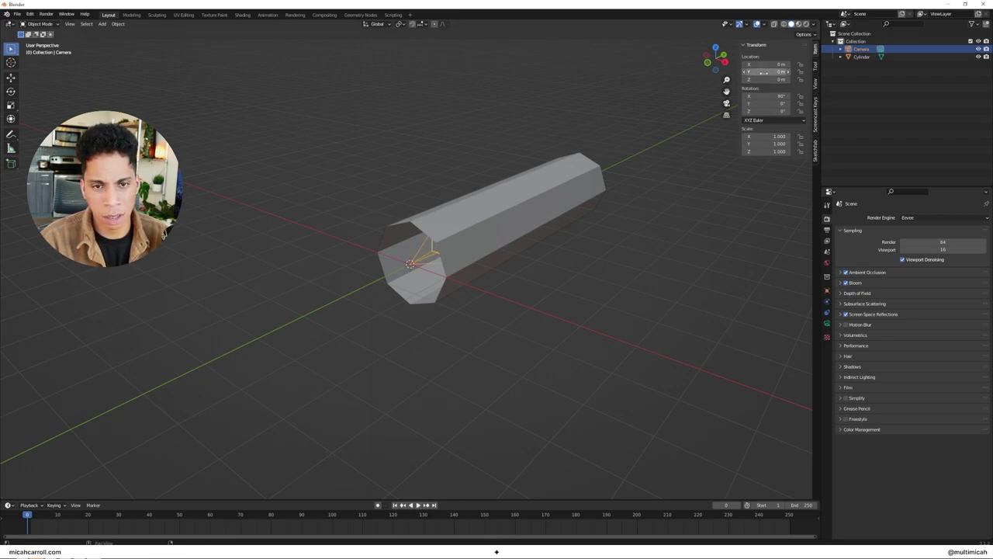
{"action": "right_click", "coordinate": [764, 71]}
{"action": "left_click", "coordinate": [761, 81]}
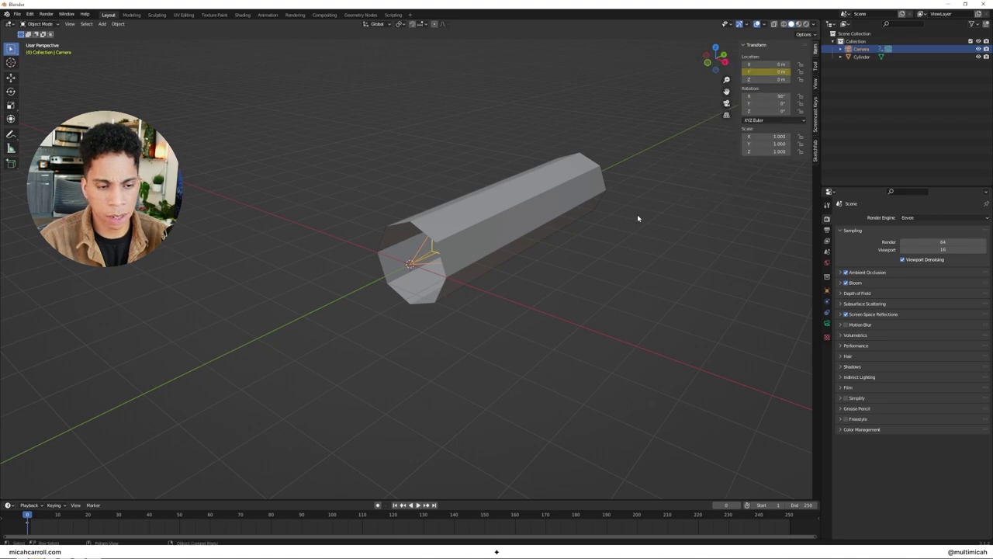
At frame 250, set the camera's Y location to 10 and keyframe it.
{"action": "key", "text": "shift+Right"}
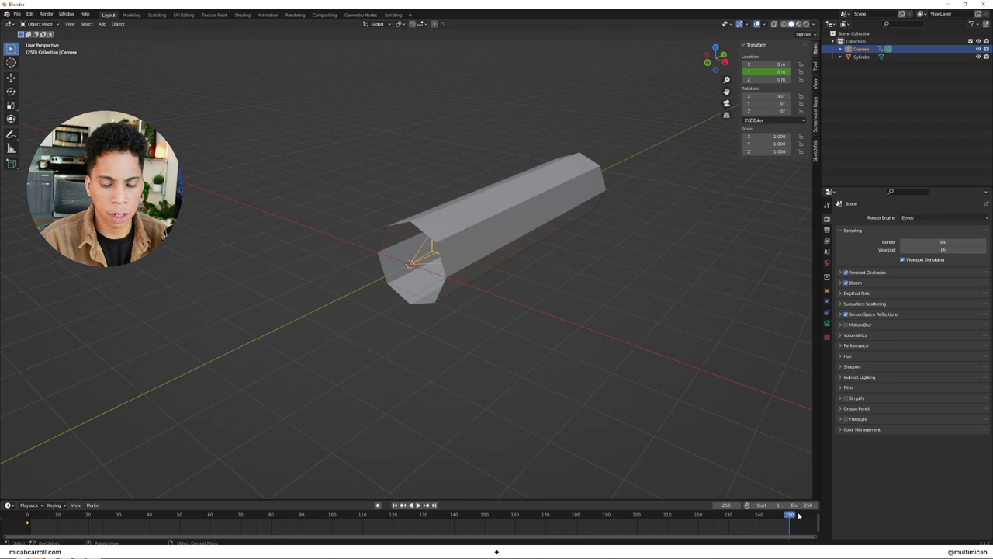
{"action": "double_click", "coordinate": [764, 71]}
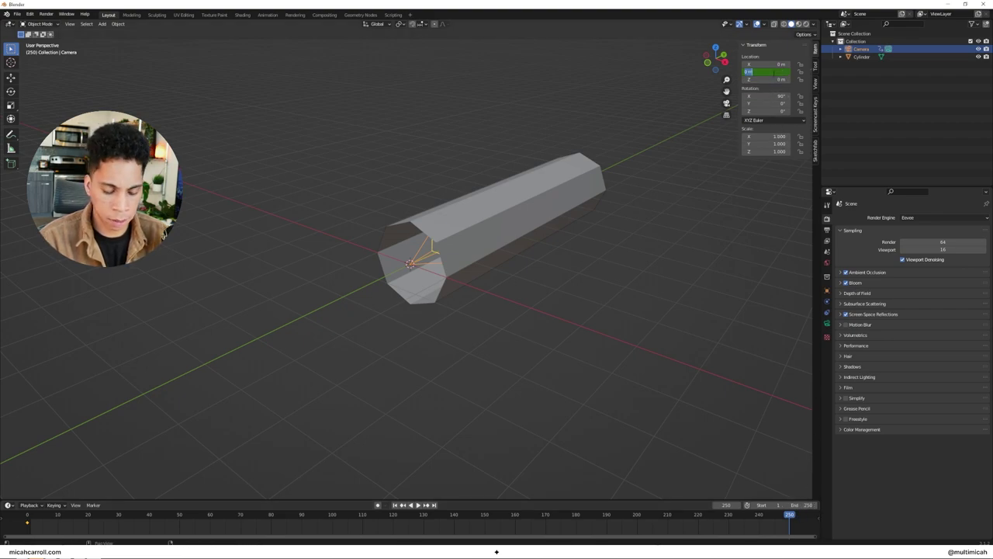
{"action": "type", "text": "10"}
{"action": "key", "text": "Return"}
{"action": "right_click", "coordinate": [779, 71]}
{"action": "left_click", "coordinate": [776, 69]}
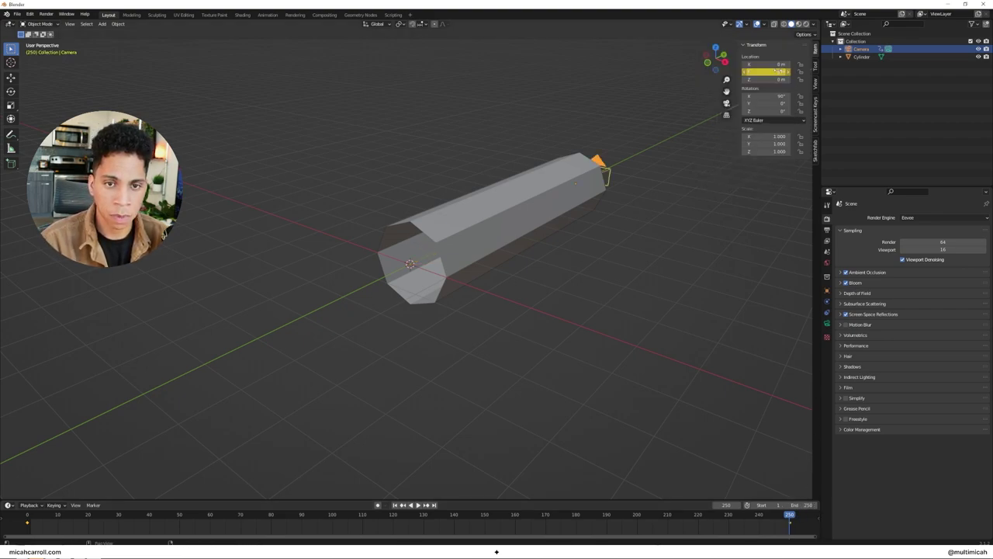
Return to frame 0 and split the 3D viewport vertically into two side-by-side views.
{"action": "left_click", "coordinate": [57, 516]}
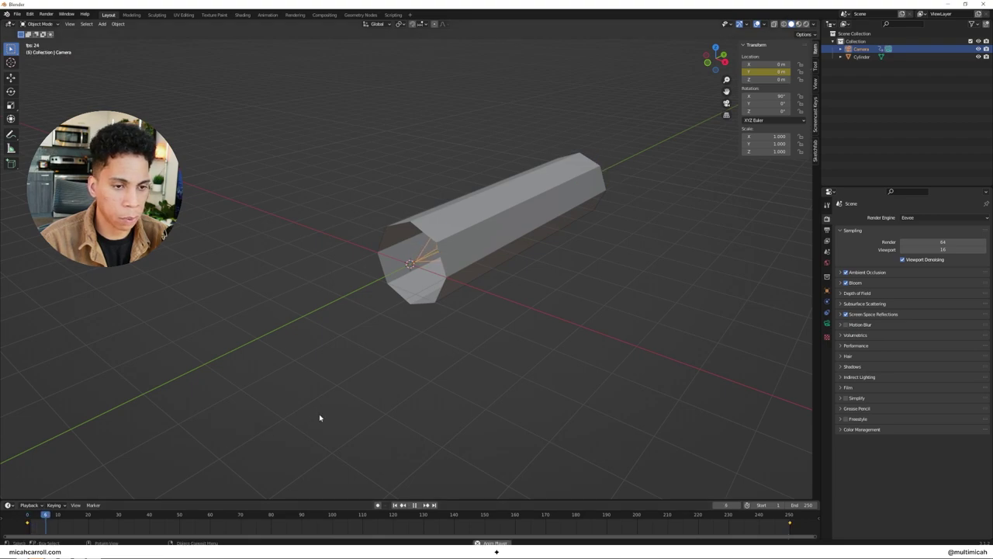
{"action": "left_click_drag", "start_coordinate": [57, 513], "coordinate": [27, 513]}
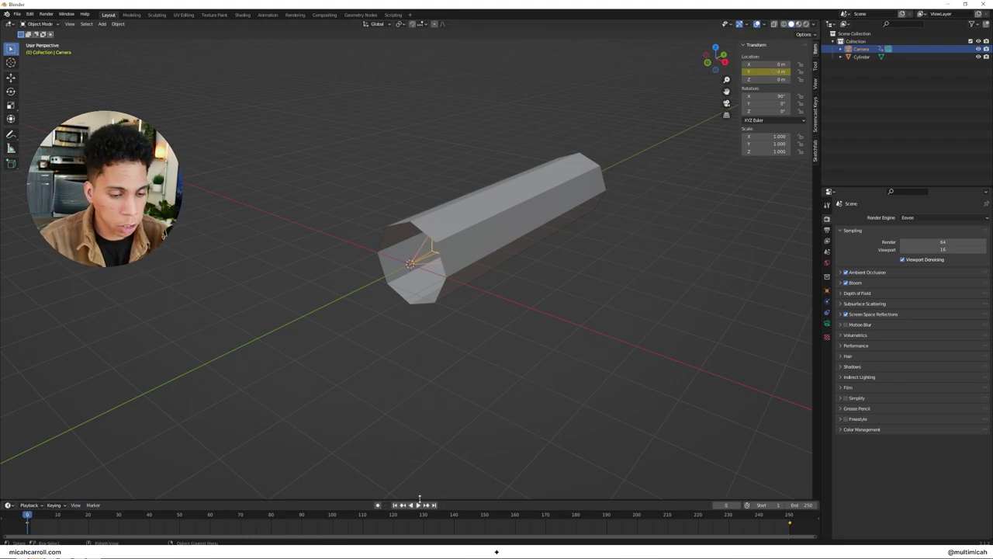
{"action": "right_click", "coordinate": [420, 501]}
{"action": "left_click", "coordinate": [419, 495]}
{"action": "left_click", "coordinate": [419, 490]}
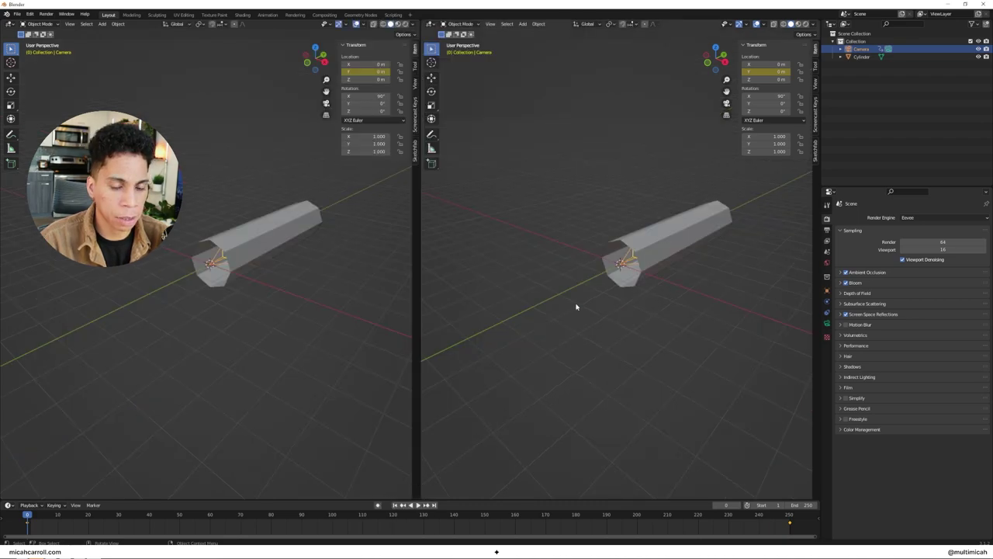
Split the right area horizontally and turn the lower half into a Shader Editor.
{"action": "right_click", "coordinate": [524, 506]}
{"action": "key", "text": "Escape"}
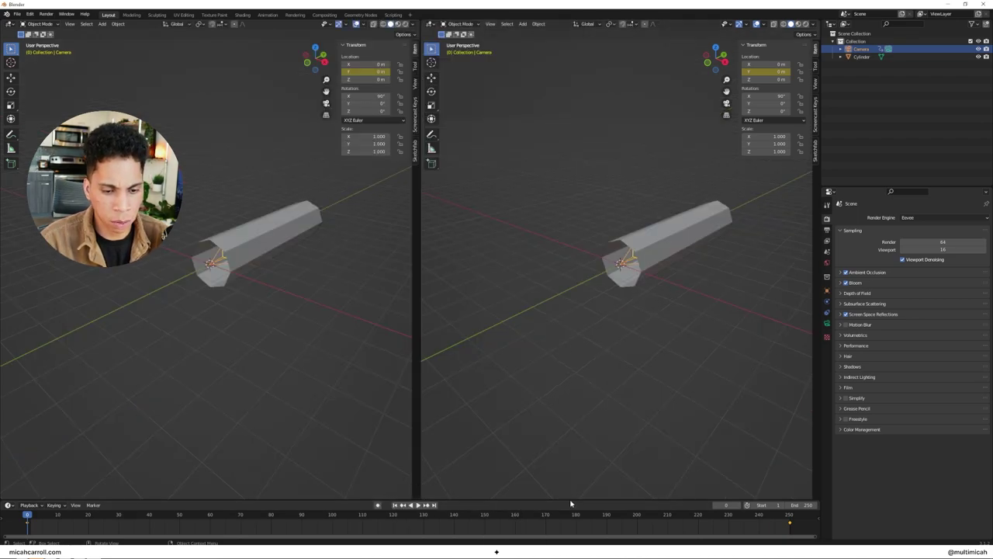
{"action": "right_click", "coordinate": [553, 501]}
{"action": "left_click", "coordinate": [548, 508]}
{"action": "left_click", "coordinate": [578, 261]}
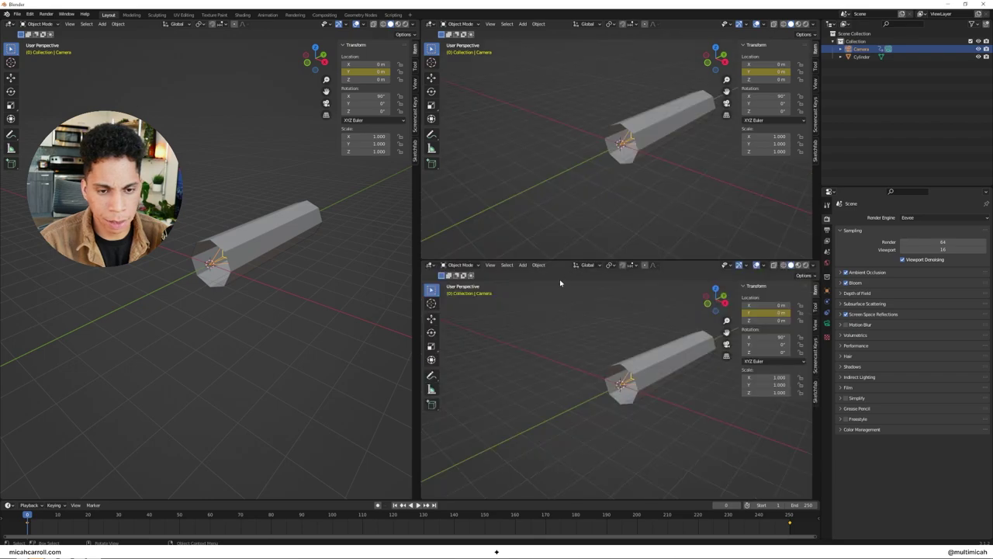
{"action": "left_click", "coordinate": [431, 265]}
{"action": "left_click", "coordinate": [452, 339]}
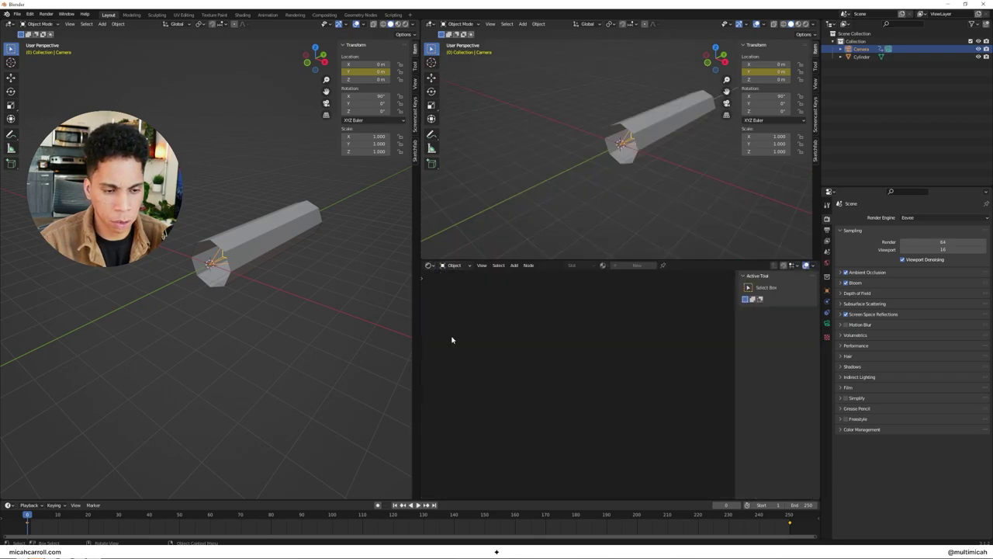
Show the camera view in the upper viewport and a left orthographic view of the tunnel.
{"action": "left_click", "coordinate": [337, 295]}
{"action": "key", "text": "grave"}
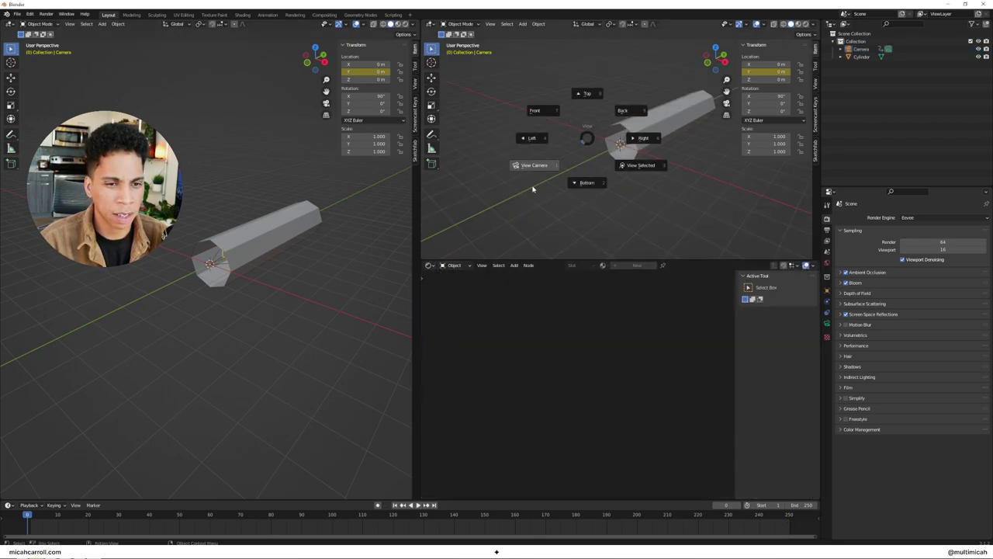
{"action": "left_click", "coordinate": [532, 190]}
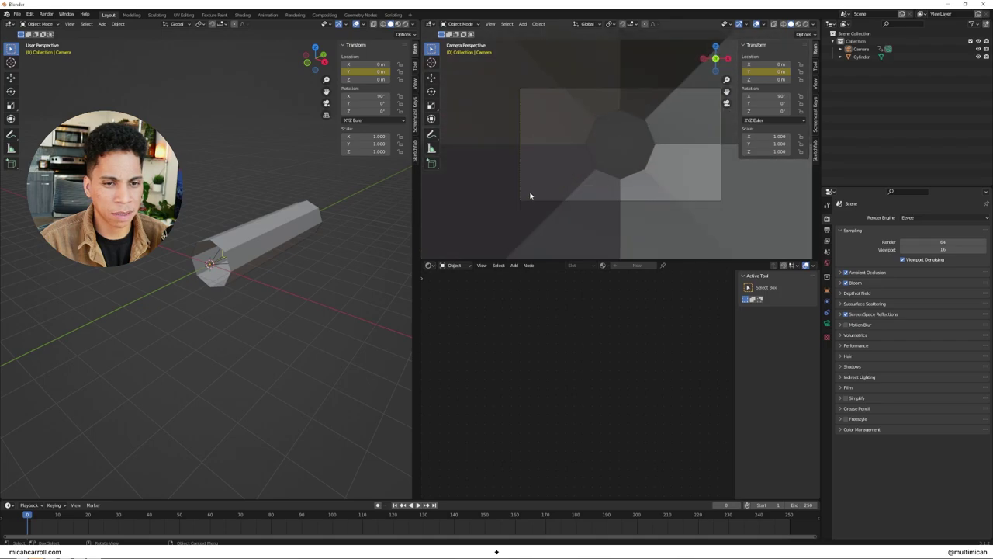
{"action": "left_click", "coordinate": [282, 226]}
{"action": "key", "text": "KP_3"}
{"action": "key", "text": "grave"}
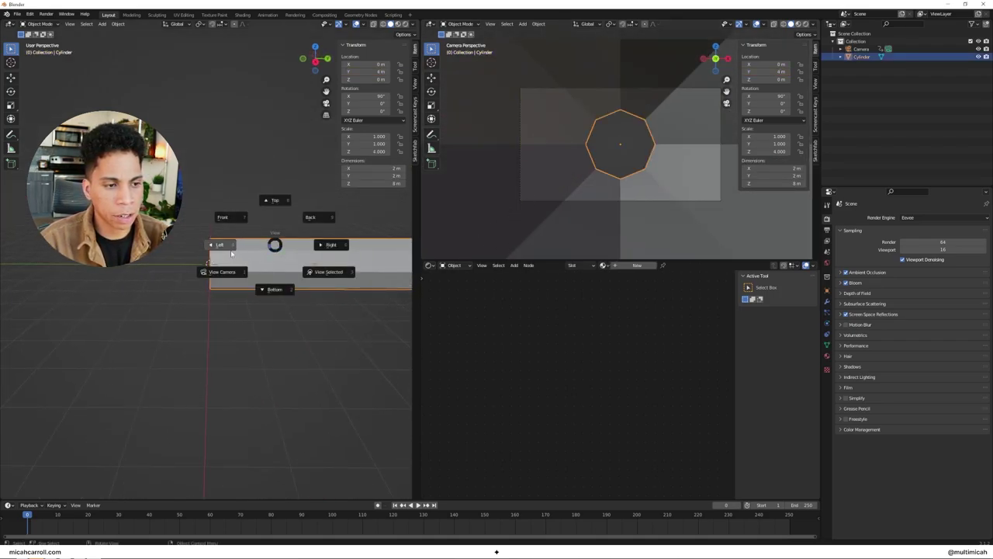
{"action": "left_click", "coordinate": [225, 256]}
{"action": "scroll", "coordinate": [249, 255], "scroll_direction": "down", "scroll_amount": 3}
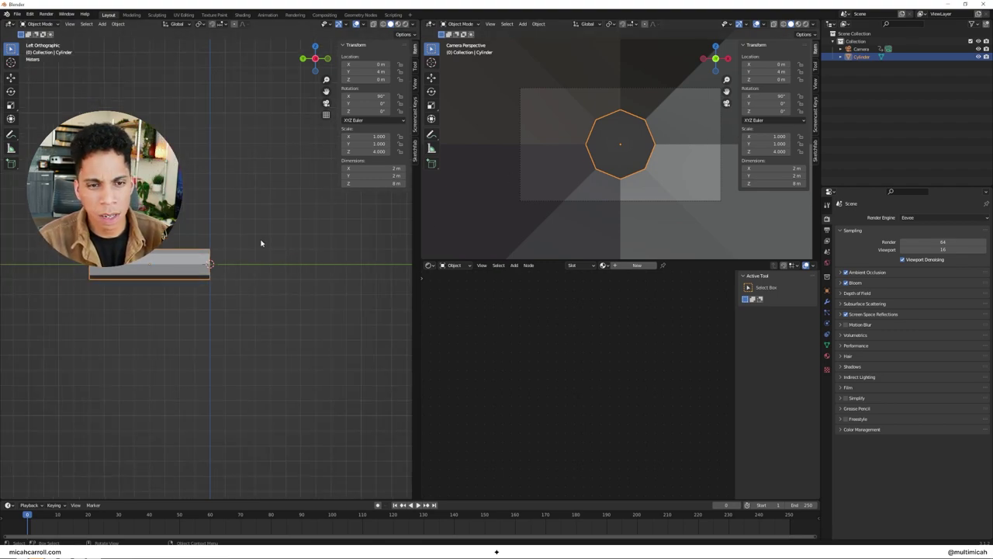
Add a point light and move it 1 m along Y.
{"action": "key", "text": "shift+a"}
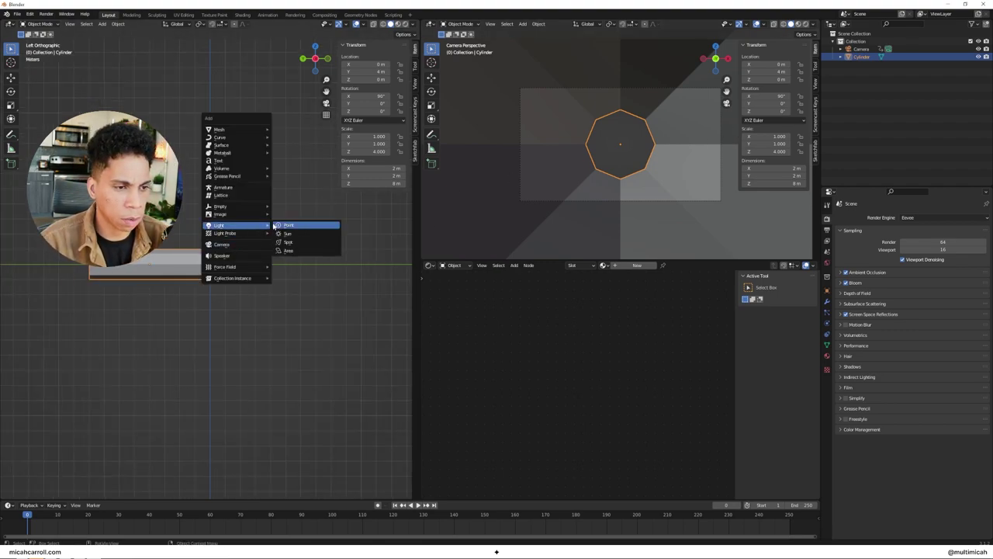
{"action": "left_click", "coordinate": [288, 226]}
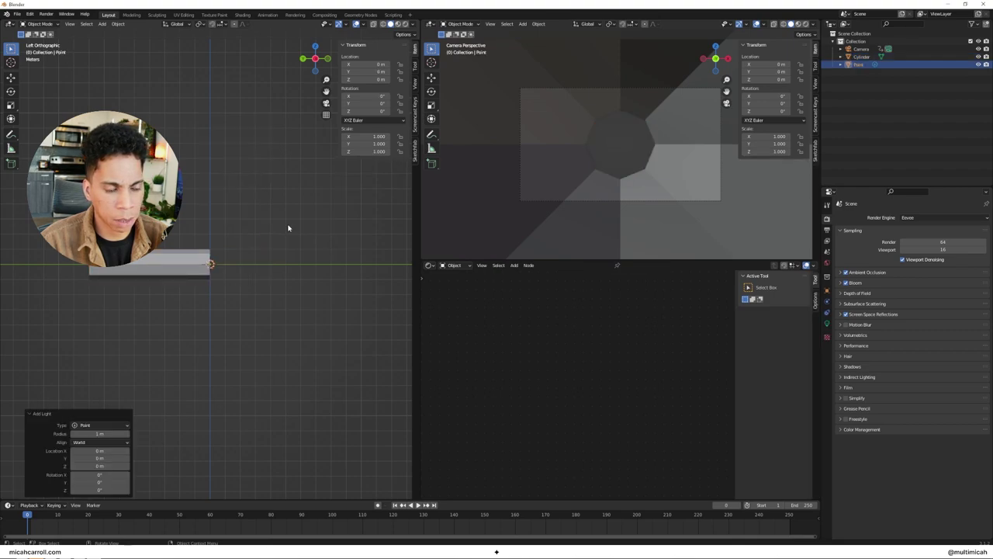
{"action": "key", "text": "g"}
{"action": "key", "text": "y"}
{"action": "key", "text": "1"}
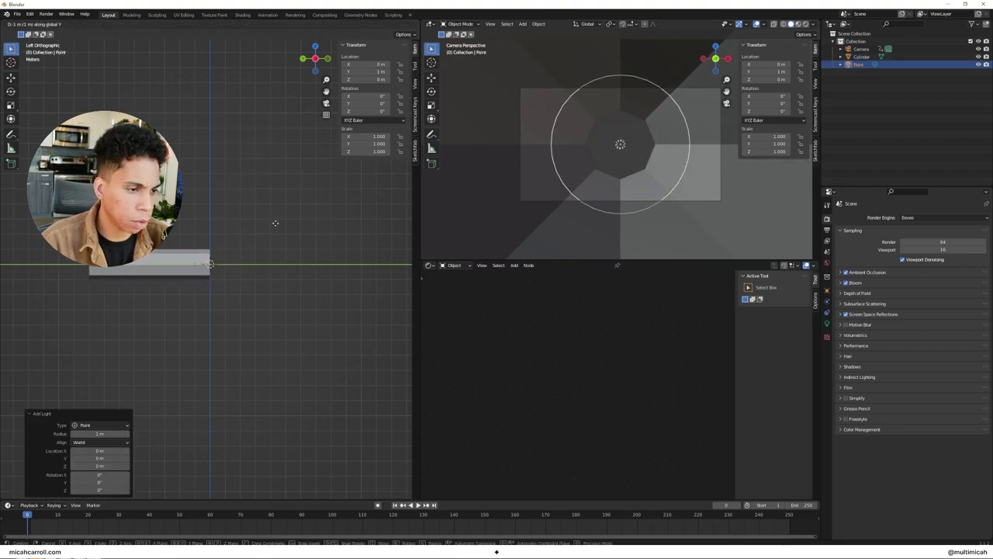
{"action": "key", "text": "Return"}
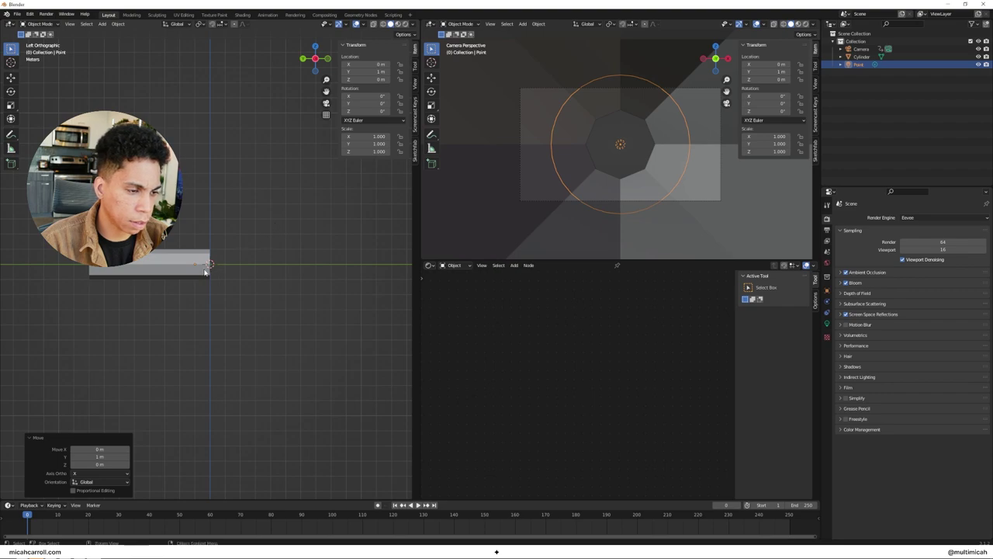
Frame the light in the side view and duplicate it.
{"action": "middle_click_drag", "start_coordinate": [218, 283], "coordinate": [290, 280], "text": "shift"}
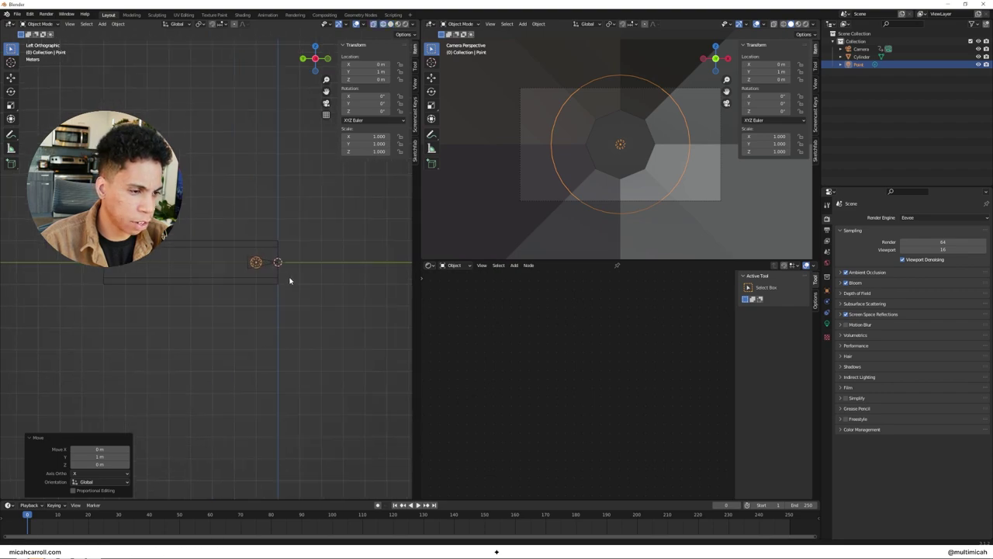
{"action": "scroll", "coordinate": [290, 279], "scroll_direction": "up", "scroll_amount": 2}
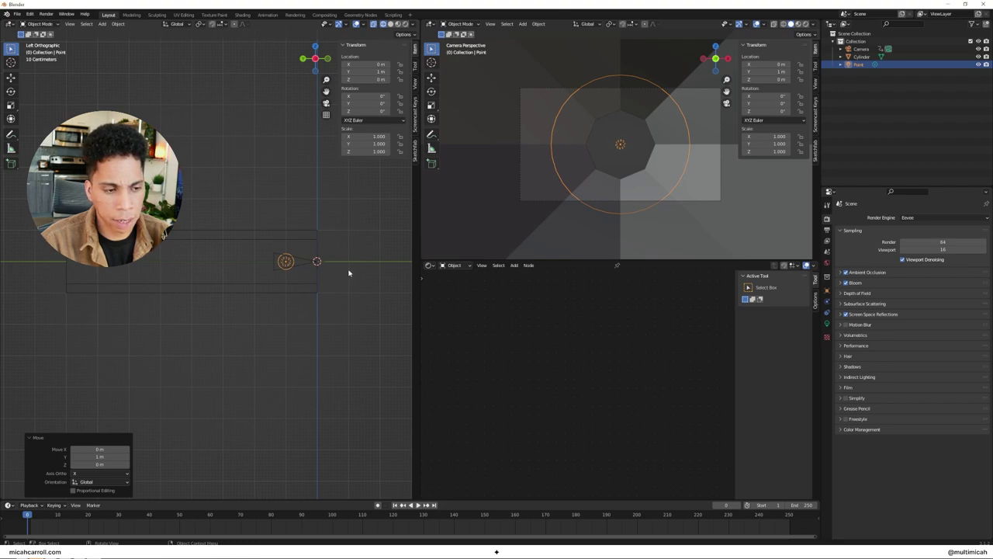
{"action": "key", "text": "shift+d"}
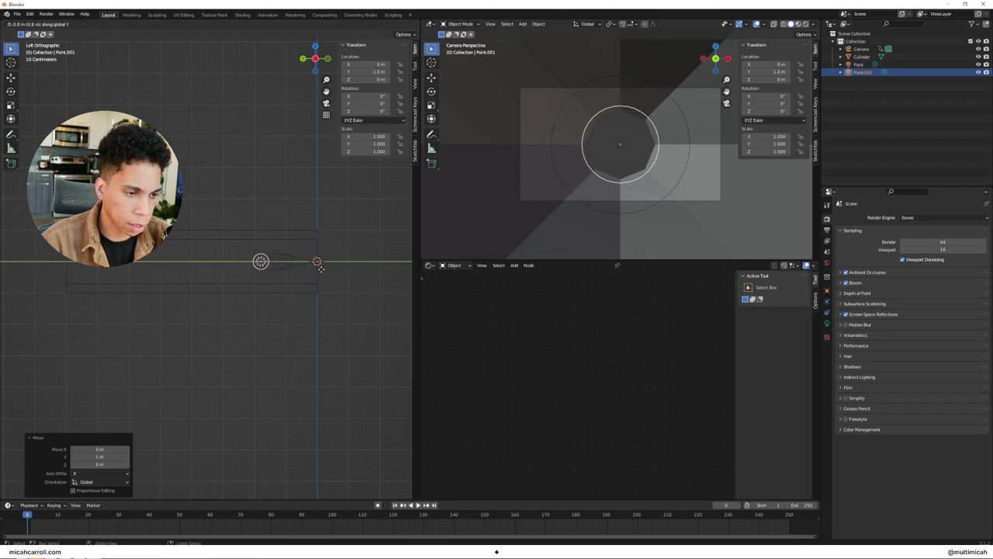
Place the copy 1 m further along Y and repeat the duplicate to reach Y 7 m.
{"action": "left_click", "coordinate": [318, 271]}
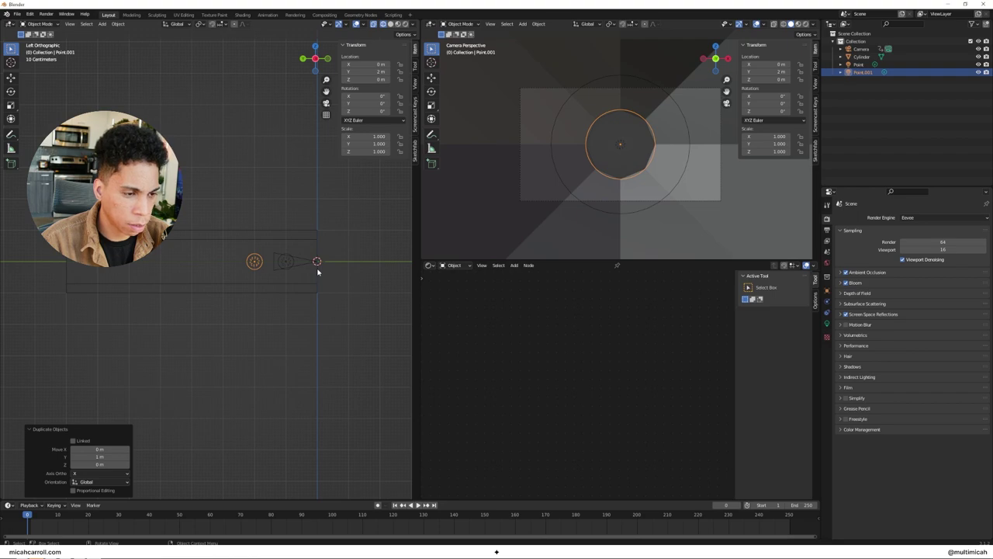
{"action": "key", "text": "shift+r"}
{"action": "key", "text": "shift+r"}
{"action": "key", "text": "shift+r"}
{"action": "key", "text": "shift+r"}
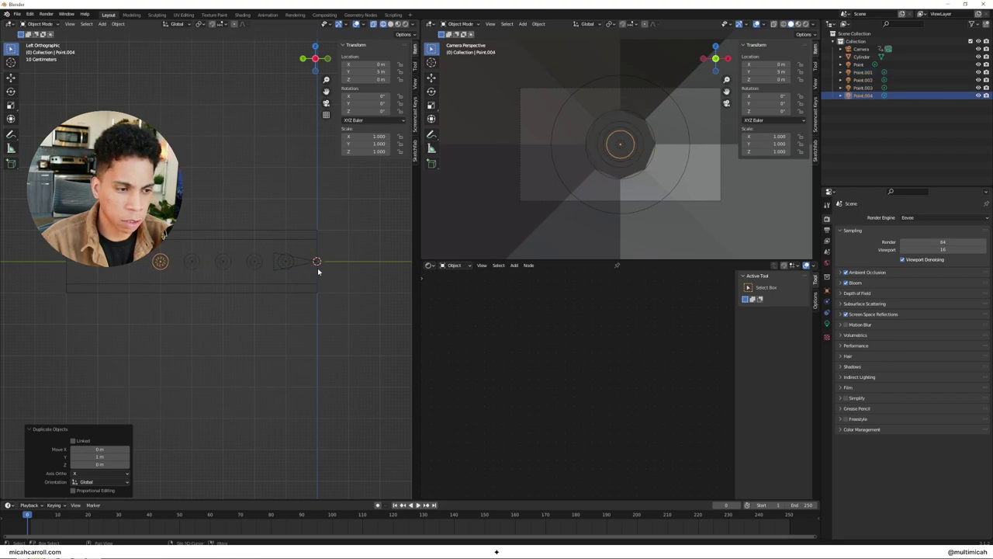
{"action": "key", "text": "shift+r"}
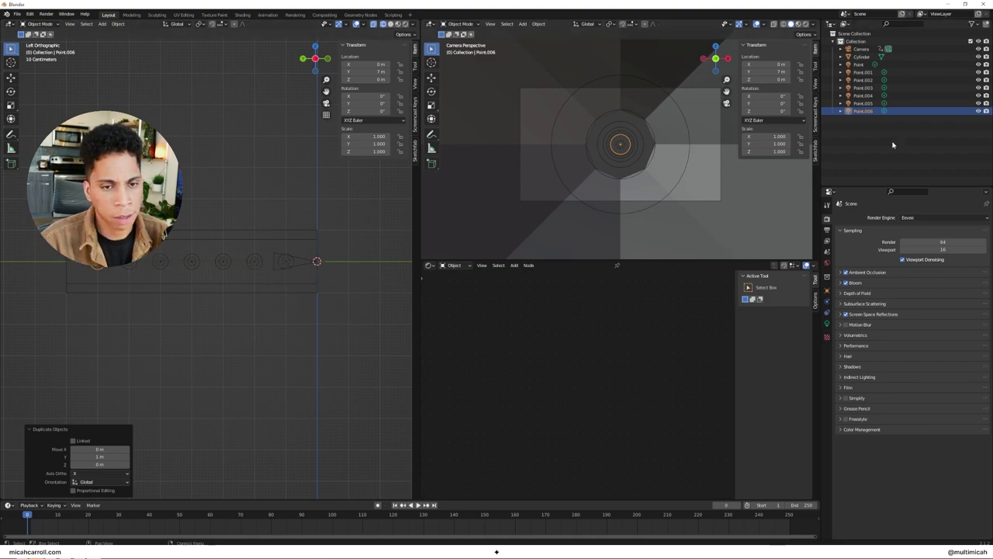
Select the first Point light in the Outliner.
{"action": "left_click", "coordinate": [863, 72]}
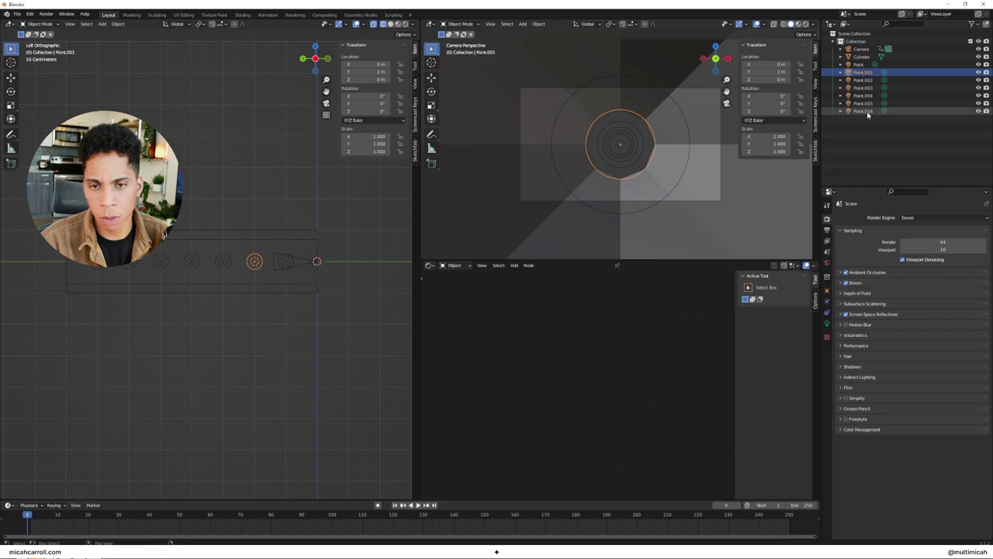
{"action": "left_click", "coordinate": [868, 115], "text": "shift"}
{"action": "key", "text": "Up"}
{"action": "key", "text": "Up"}
{"action": "key", "text": "Up"}
{"action": "key", "text": "Up"}
{"action": "key", "text": "Up"}
{"action": "key", "text": "Up"}
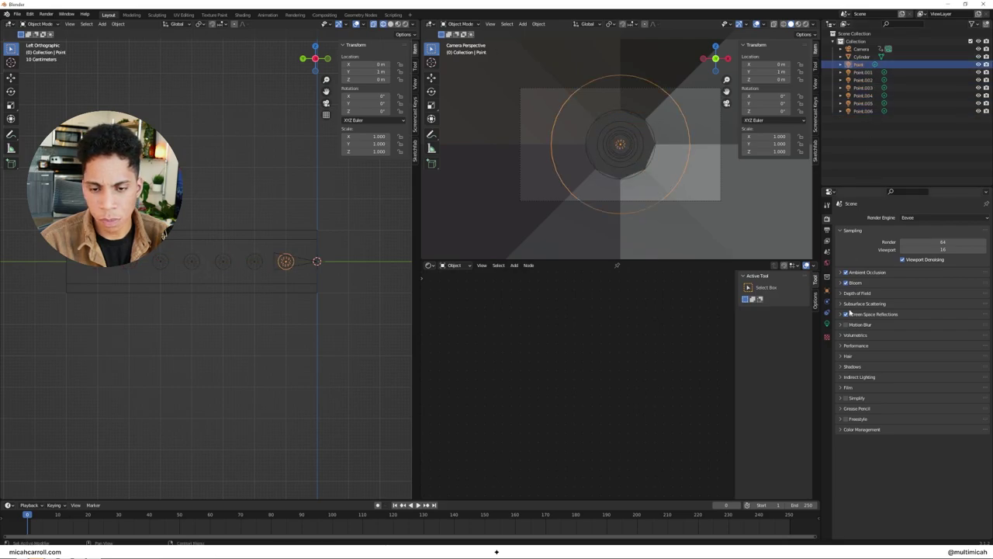
Show the point light's Object Data settings and switch the viewport to Rendered shading.
{"action": "left_click", "coordinate": [827, 323]}
{"action": "double_click", "coordinate": [924, 271]}
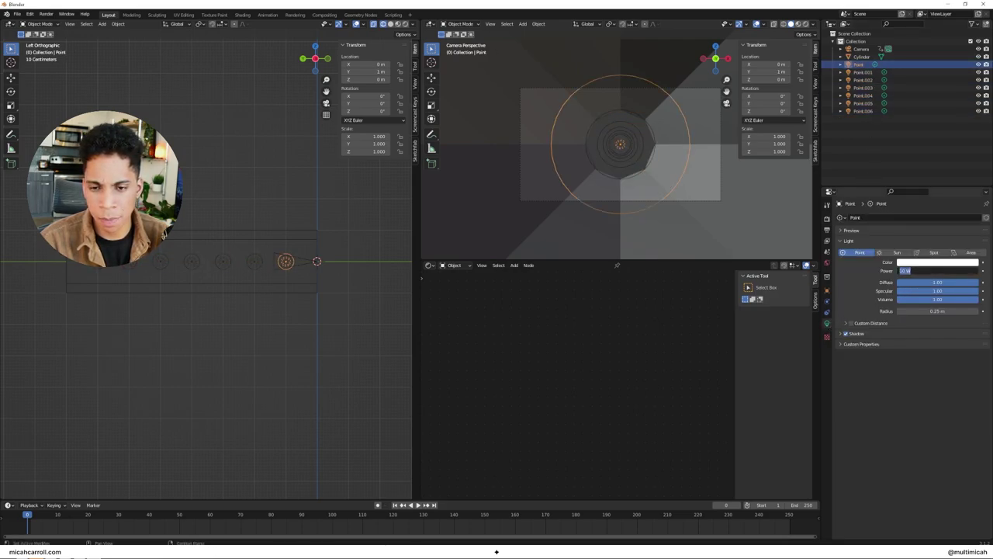
{"action": "key", "text": "Return"}
{"action": "key", "text": "z"}
{"action": "left_click", "coordinate": [765, 222]}
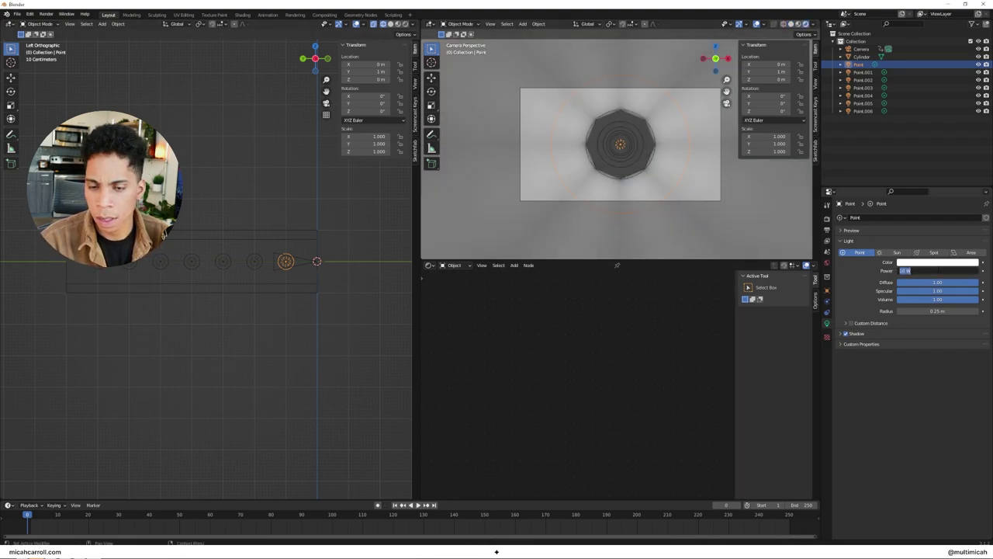
Make the first point light blue with 50 W power.
{"action": "left_click", "coordinate": [940, 262]}
{"action": "left_click_drag", "start_coordinate": [940, 219], "coordinate": [940, 215]}
{"action": "left_click", "coordinate": [935, 270]}
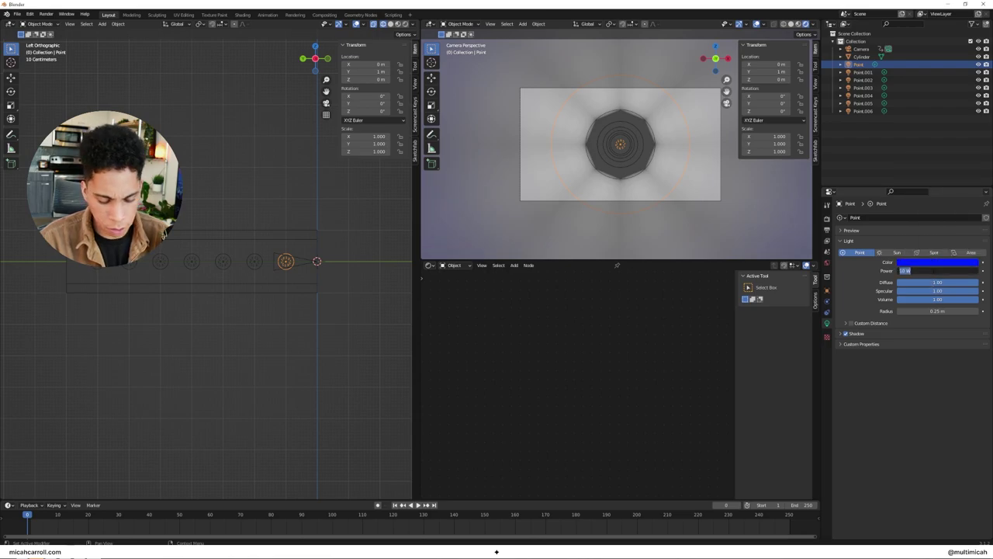
{"action": "type", "text": "50"}
{"action": "key", "text": "Return"}
Make Point.001 magenta at 5 W and Point.002 red at 50 W.
{"action": "left_click", "coordinate": [862, 71]}
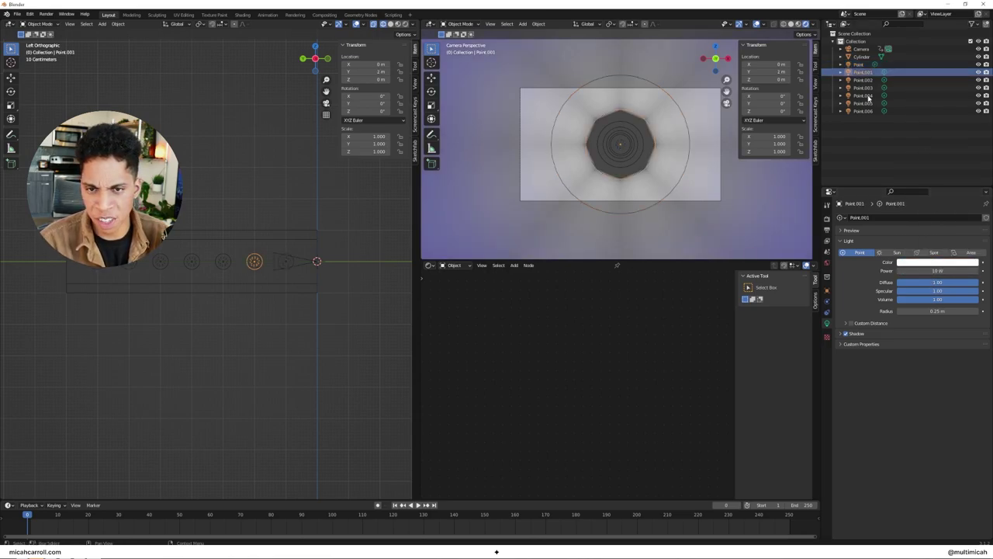
{"action": "left_click", "coordinate": [950, 262]}
{"action": "left_click", "coordinate": [962, 196]}
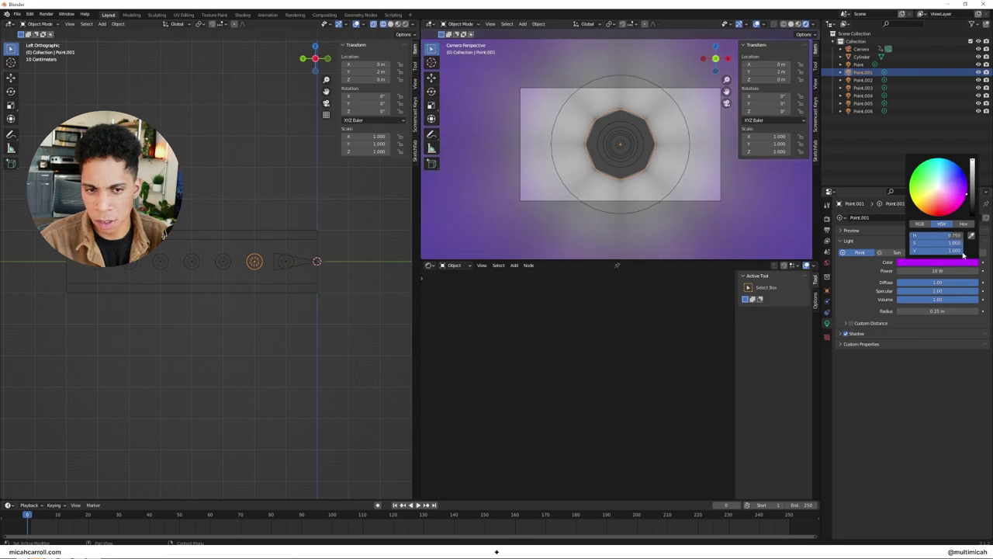
{"action": "left_click", "coordinate": [937, 270]}
{"action": "type", "text": "5"}
{"action": "key", "text": "Return"}
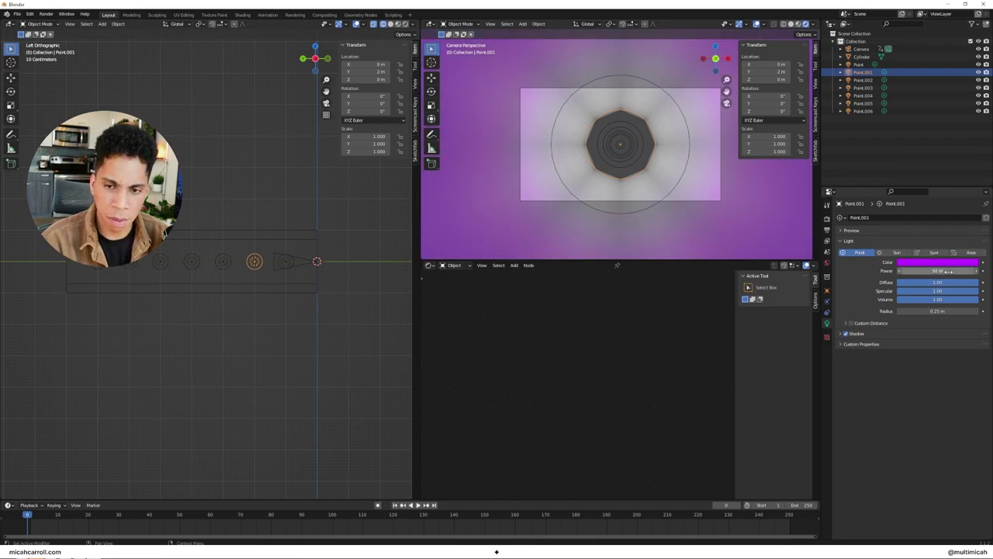
{"action": "left_click", "coordinate": [863, 80]}
{"action": "left_click", "coordinate": [934, 263]}
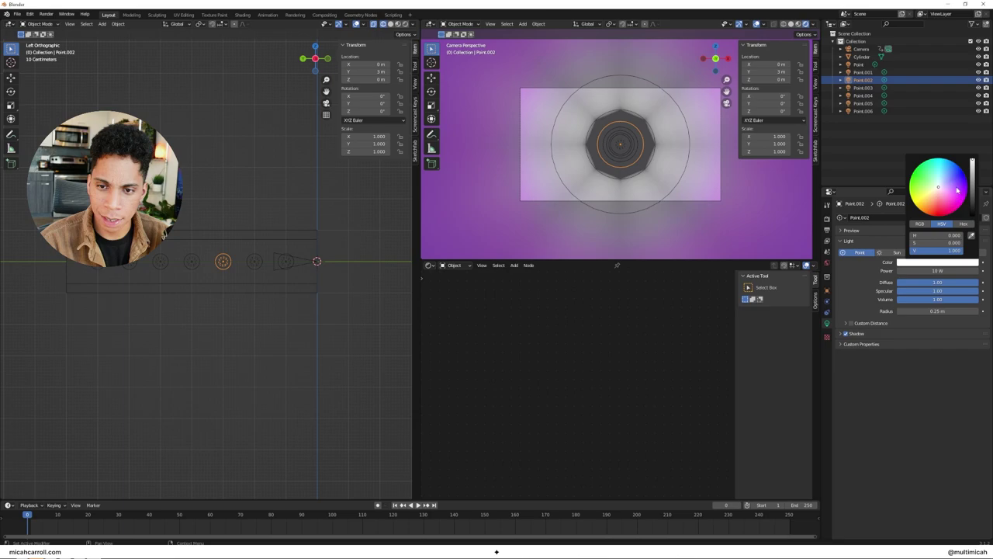
{"action": "left_click_drag", "start_coordinate": [931, 242], "coordinate": [962, 242]}
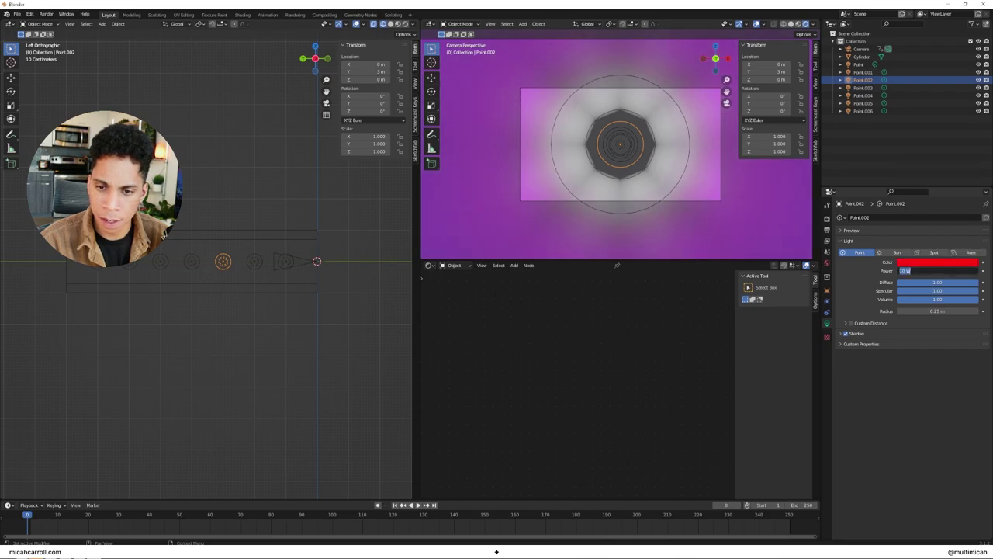
{"action": "type", "text": "50"}
{"action": "key", "text": "Return"}
Colour Point.003 orange and Point.004 yellow-green, each at 50 W.
{"action": "left_click", "coordinate": [869, 88]}
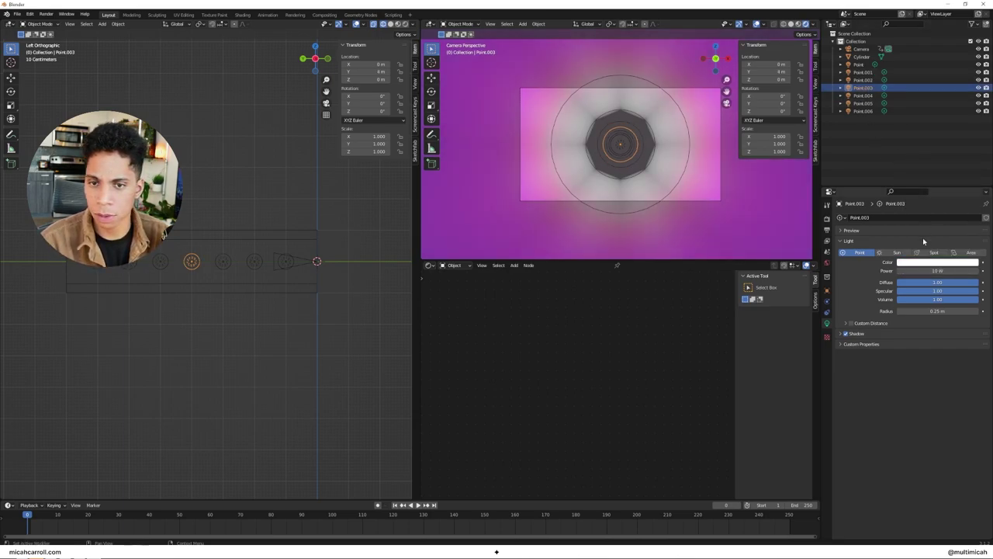
{"action": "left_click", "coordinate": [942, 264]}
{"action": "left_click", "coordinate": [931, 214]}
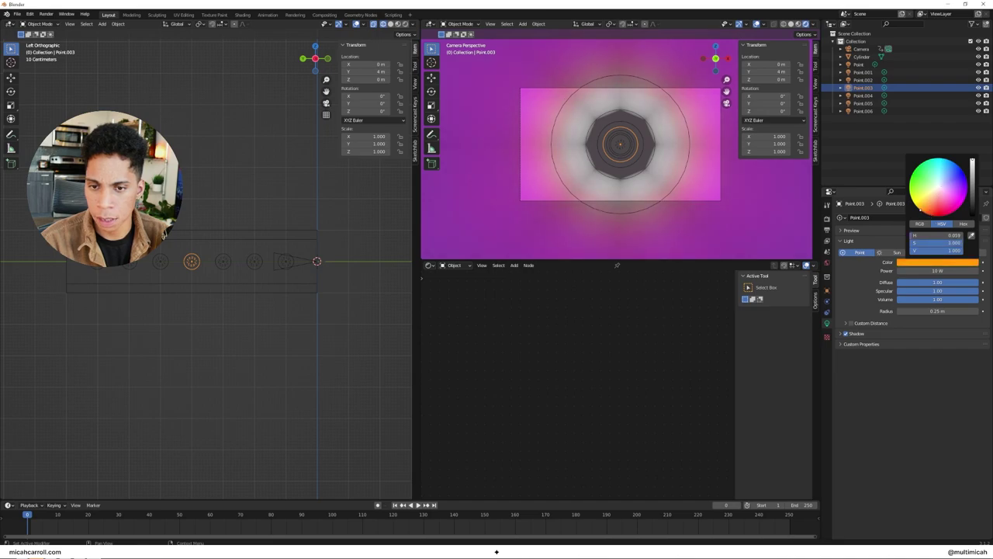
{"action": "left_click", "coordinate": [940, 270]}
{"action": "type", "text": "50"}
{"action": "key", "text": "Return"}
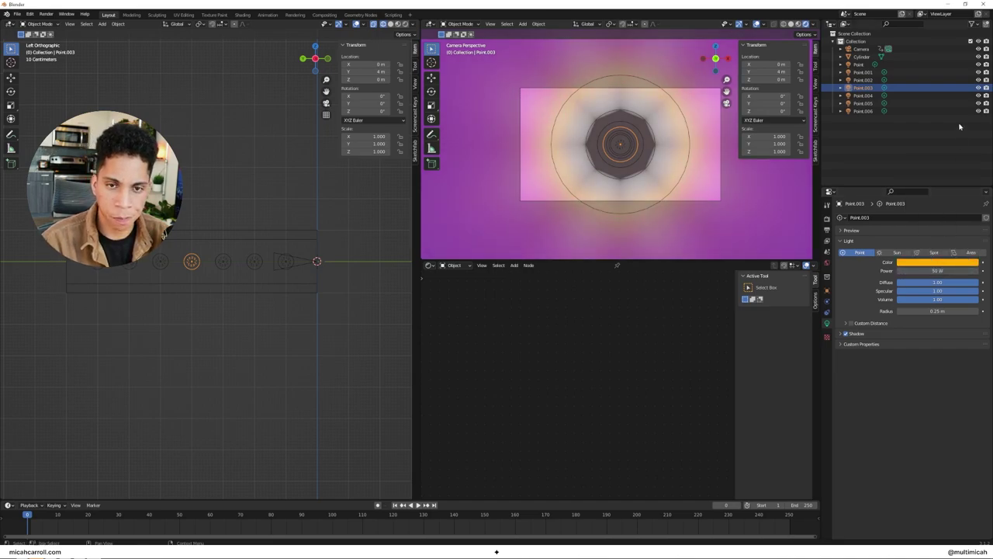
{"action": "left_click", "coordinate": [863, 95]}
{"action": "left_click", "coordinate": [919, 262]}
{"action": "left_click", "coordinate": [913, 189]}
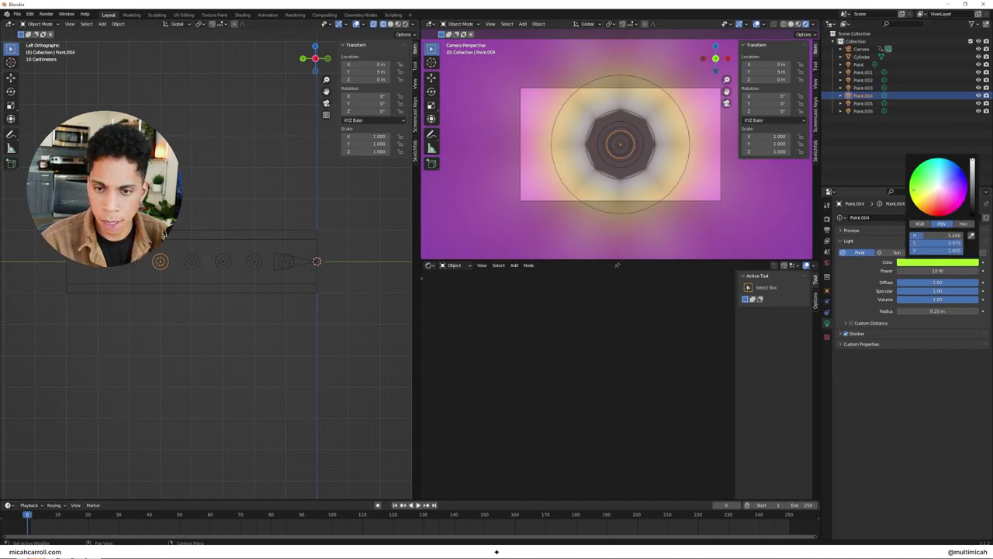
{"action": "key", "text": "Return"}
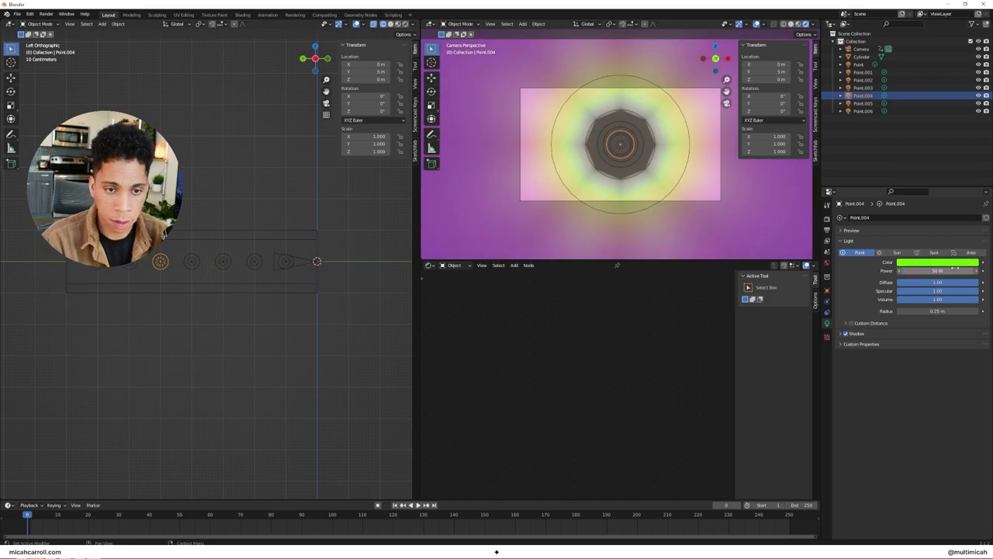
Colour Point.005 green and Point.006 cyan, setting Point.006 to 50 W.
{"action": "left_click", "coordinate": [863, 103]}
{"action": "left_click", "coordinate": [937, 261]}
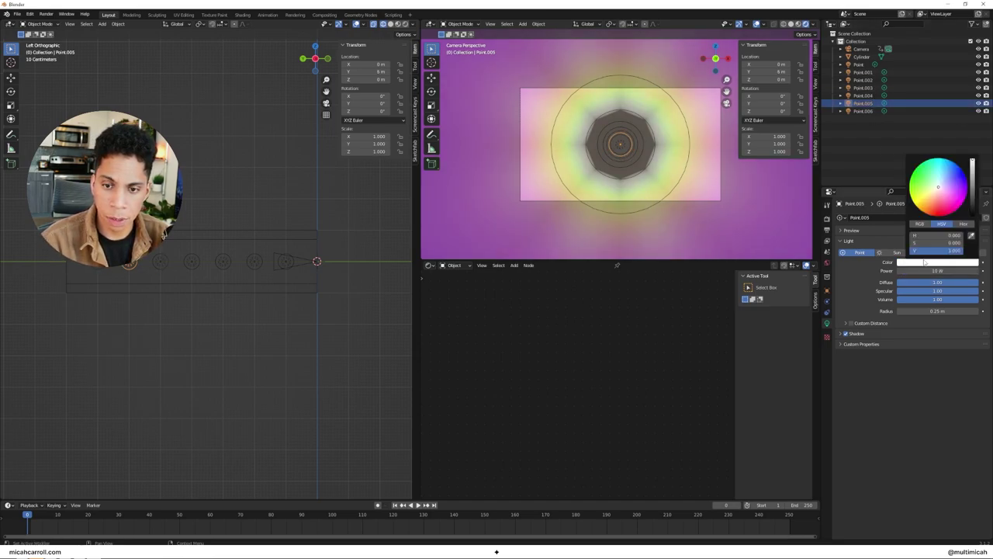
{"action": "left_click", "coordinate": [916, 194]}
{"action": "double_click", "coordinate": [937, 271]}
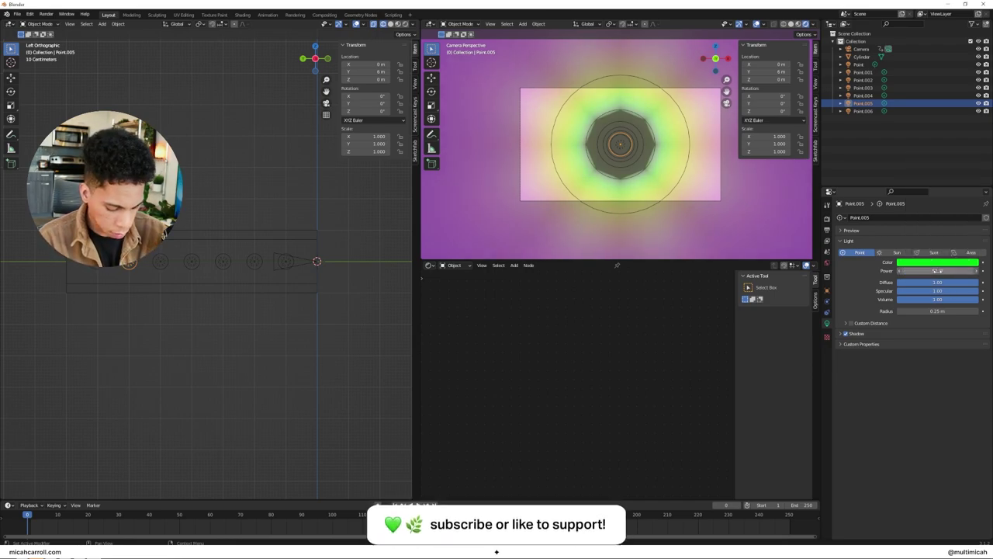
{"action": "left_click", "coordinate": [863, 111]}
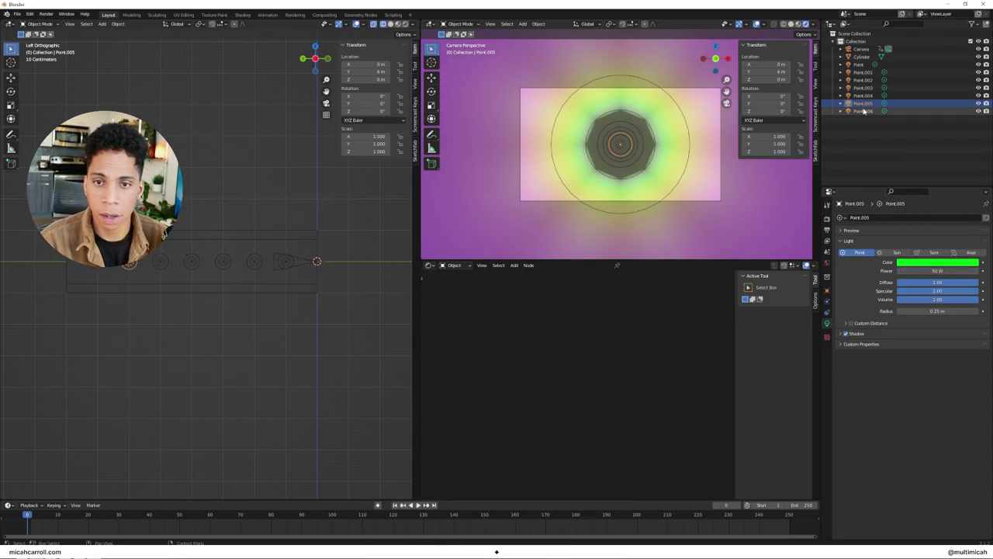
{"action": "left_click", "coordinate": [934, 264]}
{"action": "left_click_drag", "start_coordinate": [923, 235], "coordinate": [950, 235]}
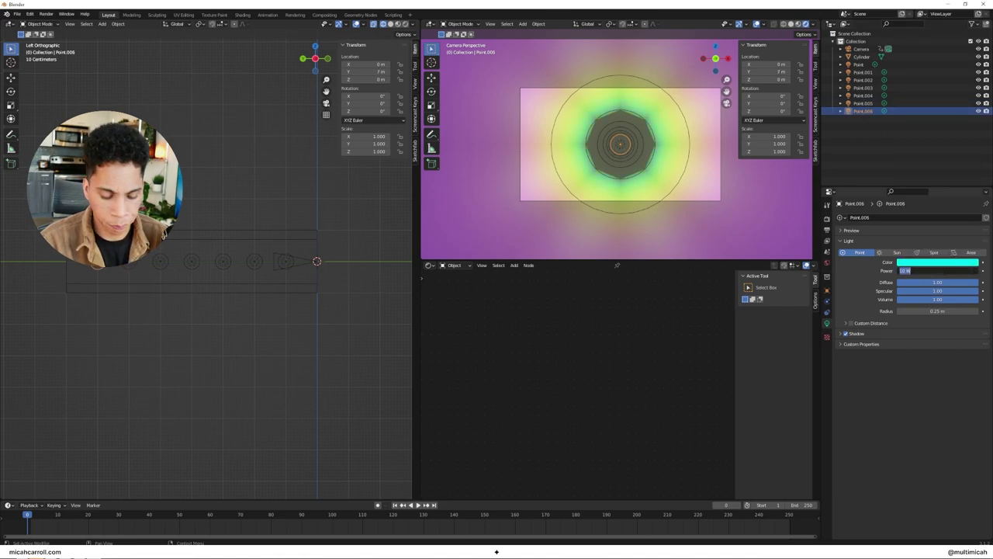
{"action": "type", "text": "50"}
{"action": "key", "text": "Return"}
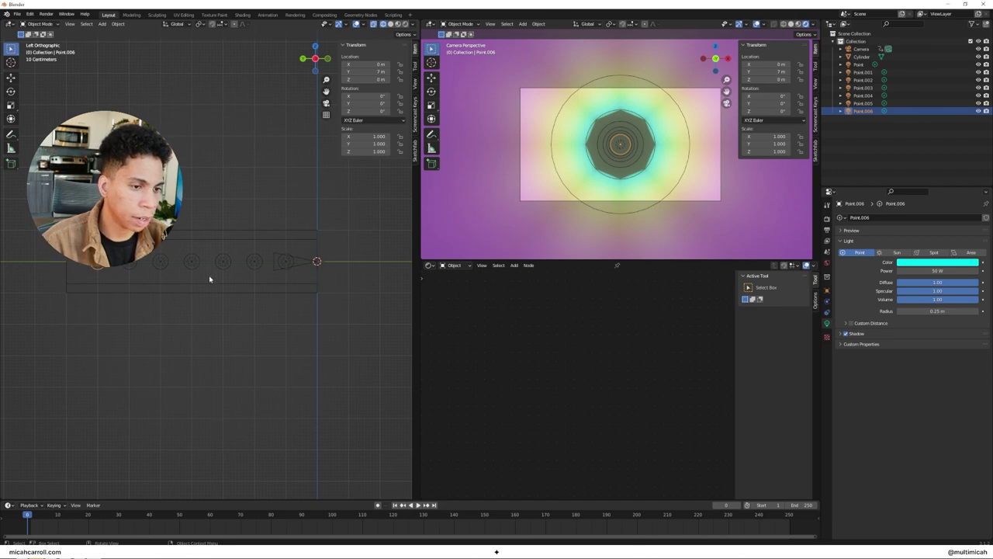
Duplicate Point.006 one metre along Y as Point.007 and give it the first light's blue, 001FFF.
{"action": "key", "text": "shift+d"}
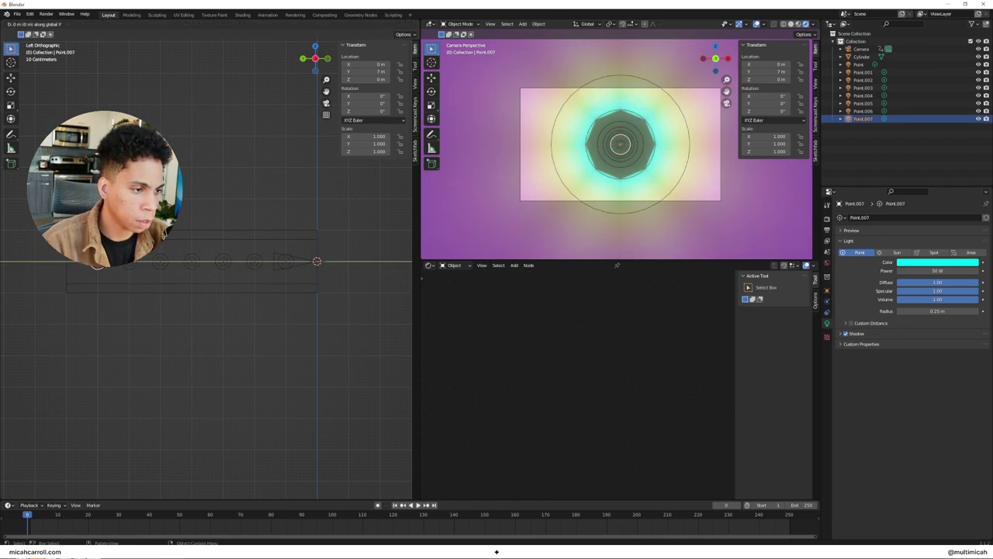
{"action": "key", "text": "Return"}
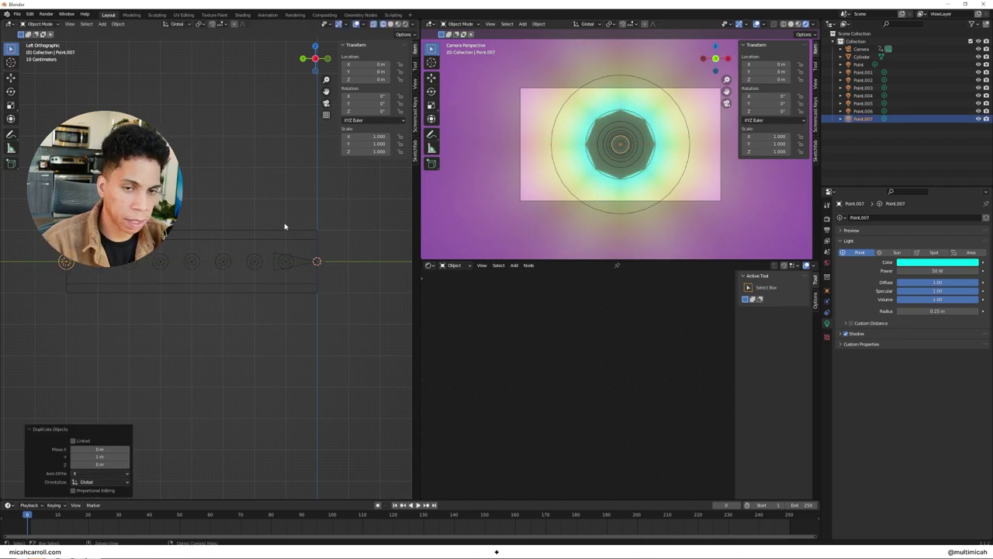
{"action": "left_click", "coordinate": [858, 64]}
{"action": "left_click", "coordinate": [950, 263]}
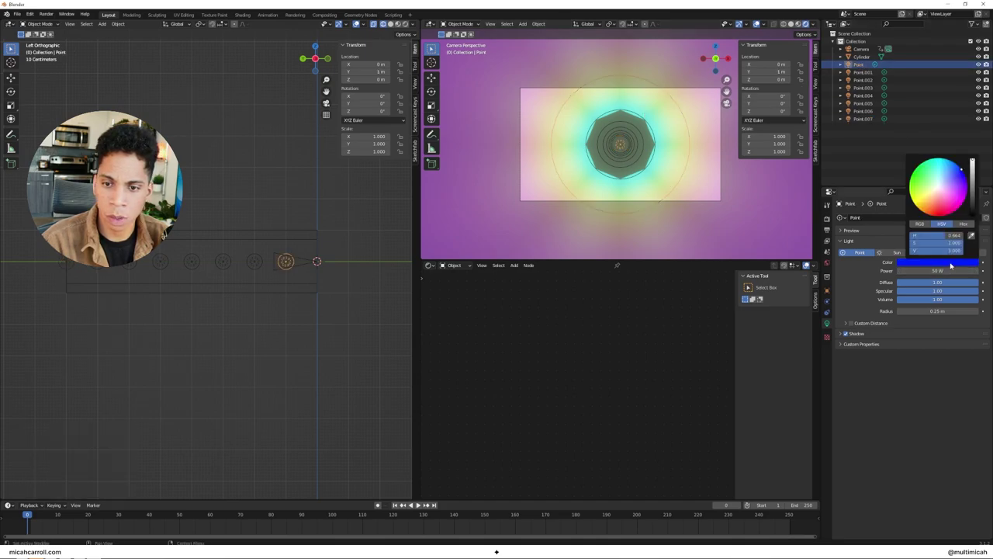
{"action": "left_click", "coordinate": [962, 224]}
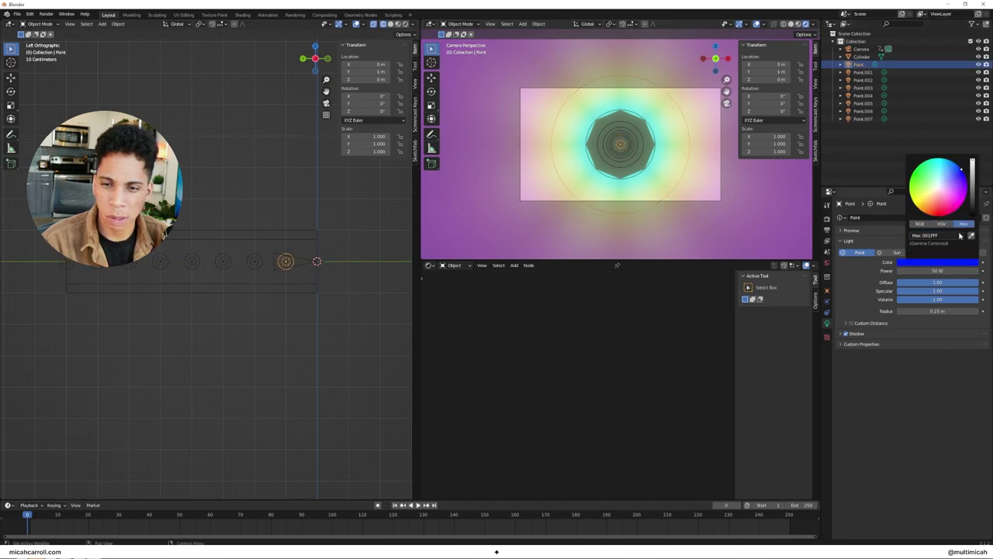
{"action": "left_click", "coordinate": [863, 118]}
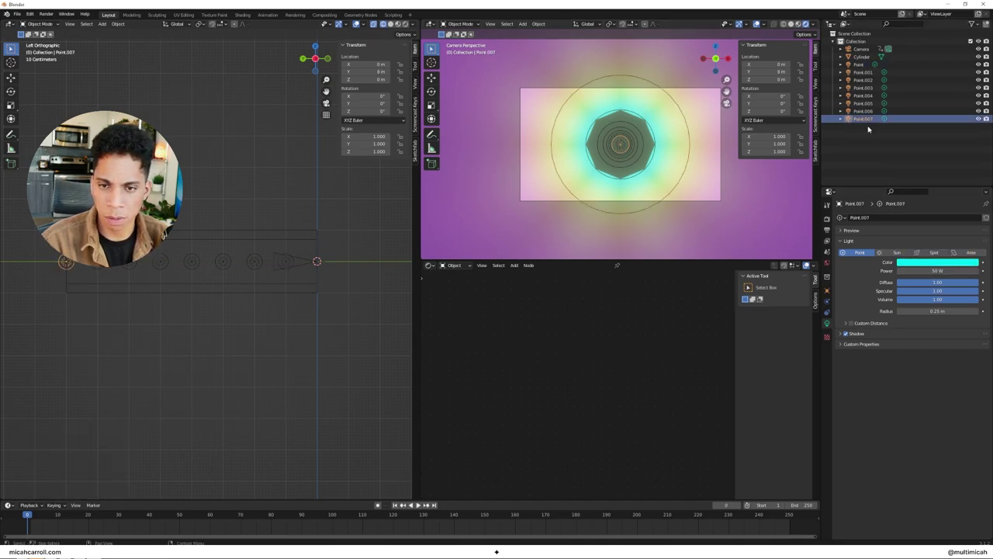
{"action": "left_click", "coordinate": [948, 264]}
{"action": "key", "text": "Return"}
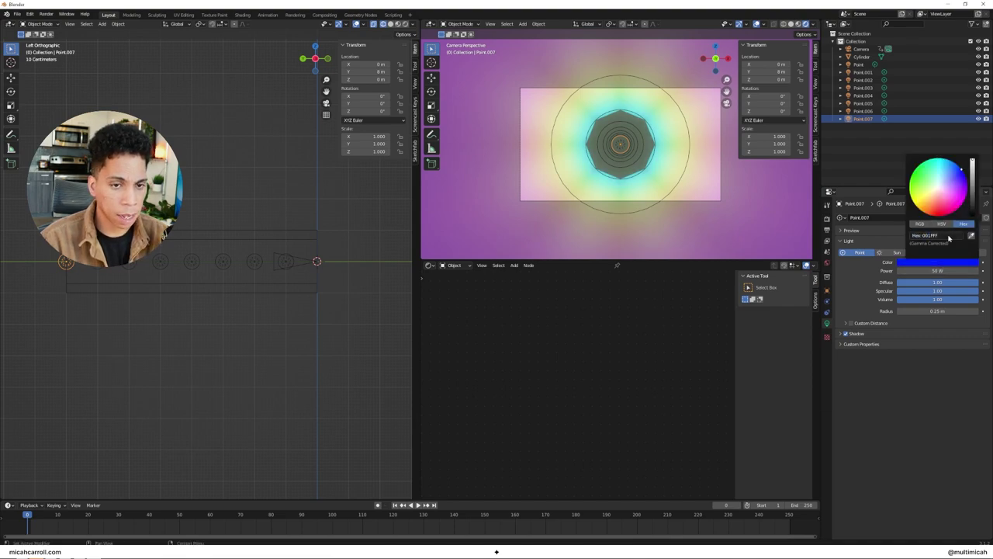
{"action": "left_click", "coordinate": [260, 369]}
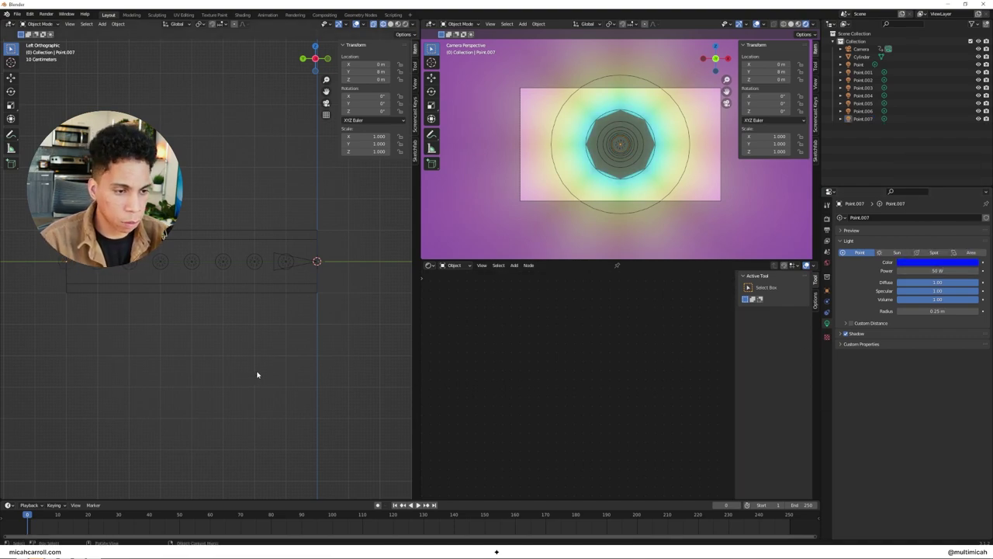
{"action": "left_click", "coordinate": [861, 58]}
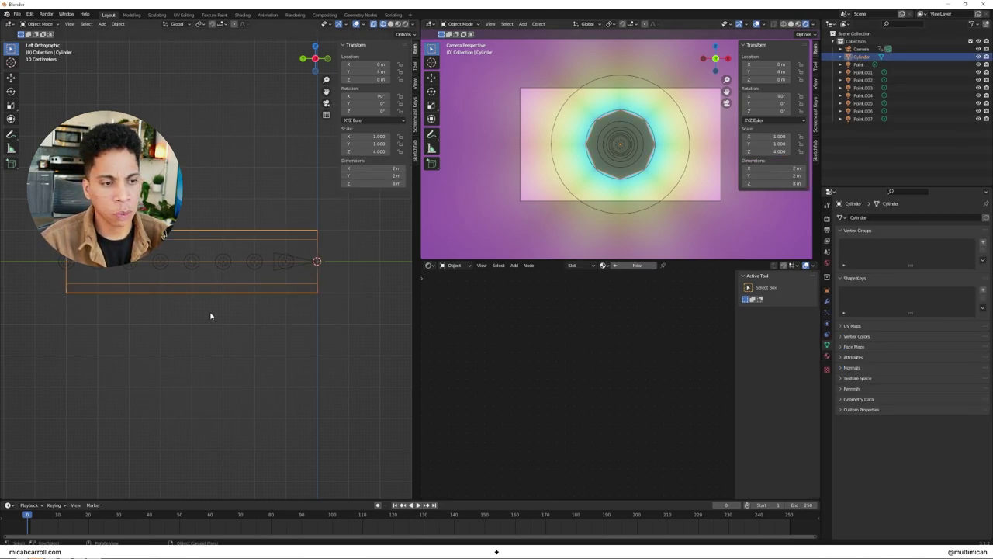
Select the Cylinder and all eight lights, Point through Point.007, in the Outliner.
{"action": "left_click", "coordinate": [859, 64]}
{"action": "left_click", "coordinate": [861, 58]}
{"action": "left_click", "coordinate": [859, 65], "text": "ctrl"}
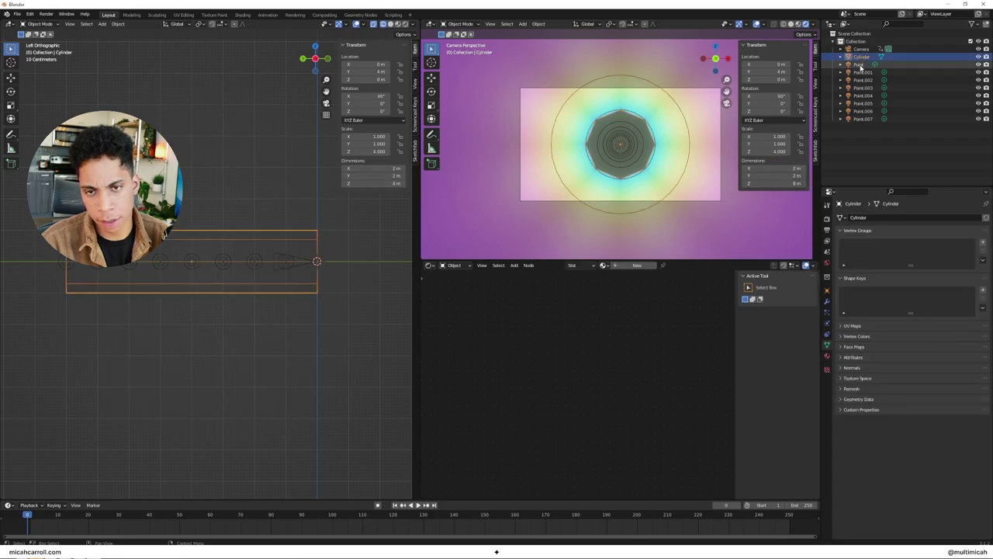
{"action": "left_click", "coordinate": [860, 72], "text": "ctrl"}
{"action": "left_click", "coordinate": [860, 80], "text": "ctrl"}
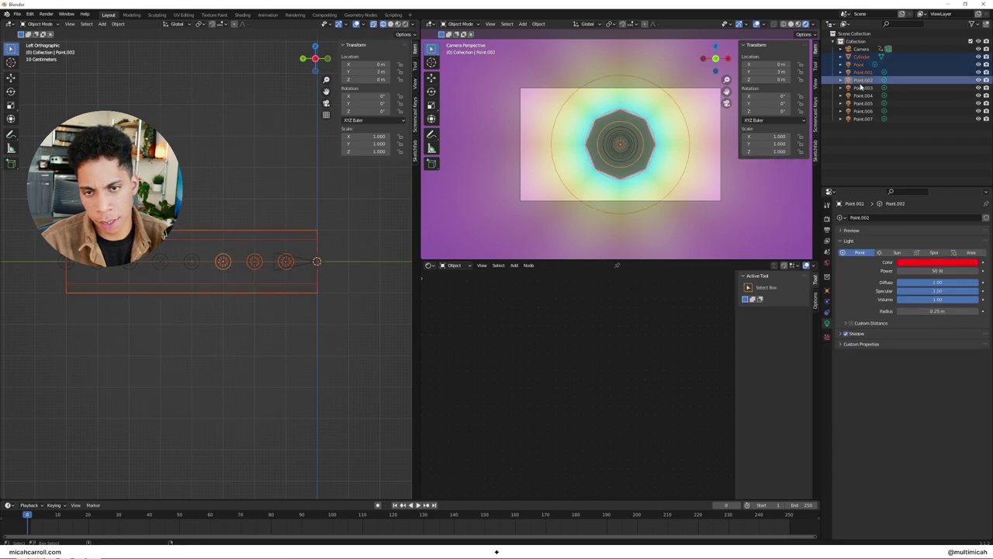
{"action": "left_click", "coordinate": [861, 88], "text": "ctrl"}
{"action": "left_click", "coordinate": [861, 95], "text": "ctrl"}
{"action": "left_click", "coordinate": [861, 104], "text": "ctrl"}
{"action": "left_click", "coordinate": [861, 111], "text": "ctrl"}
{"action": "left_click", "coordinate": [861, 118], "text": "ctrl"}
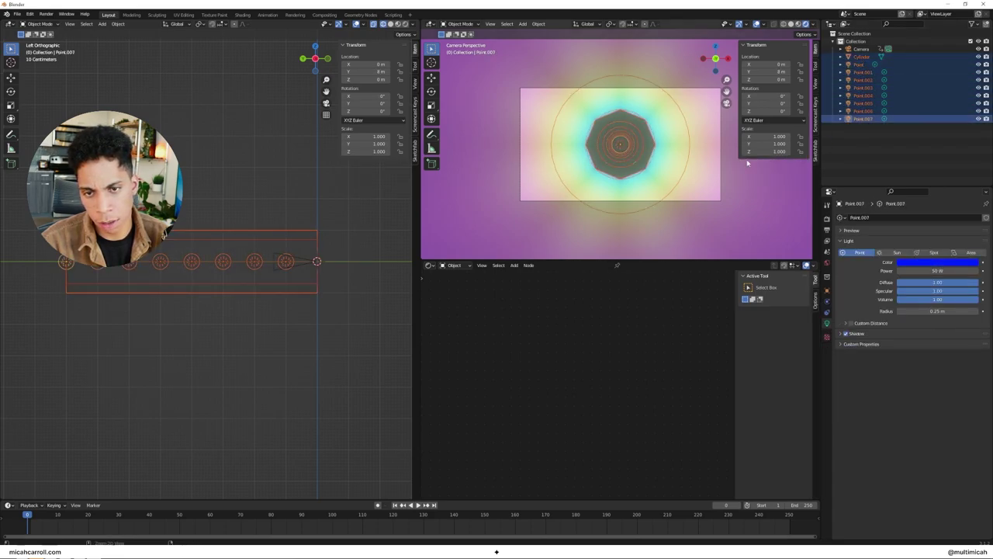
Move the selection into a new collection named loop and collapse it.
{"action": "key", "text": "m"}
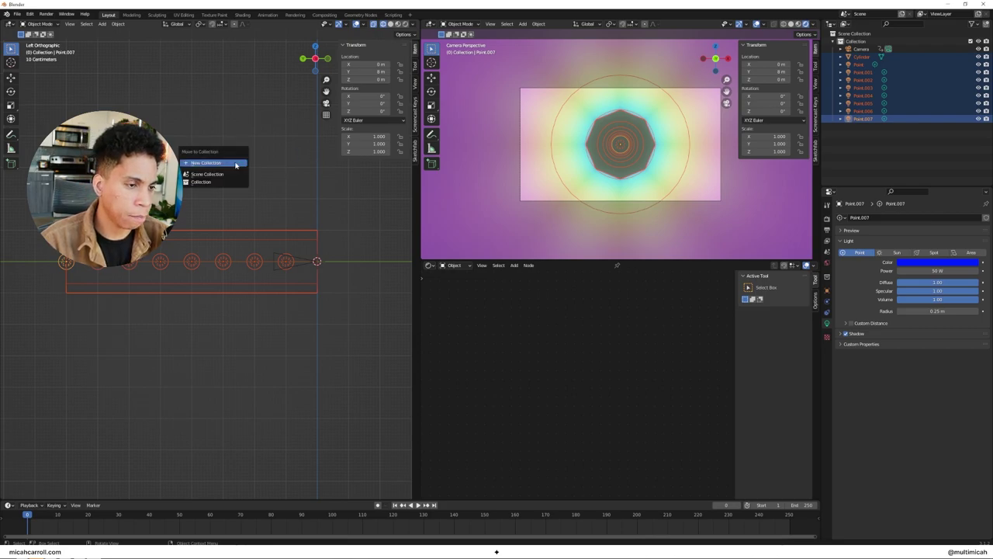
{"action": "left_click", "coordinate": [236, 164]}
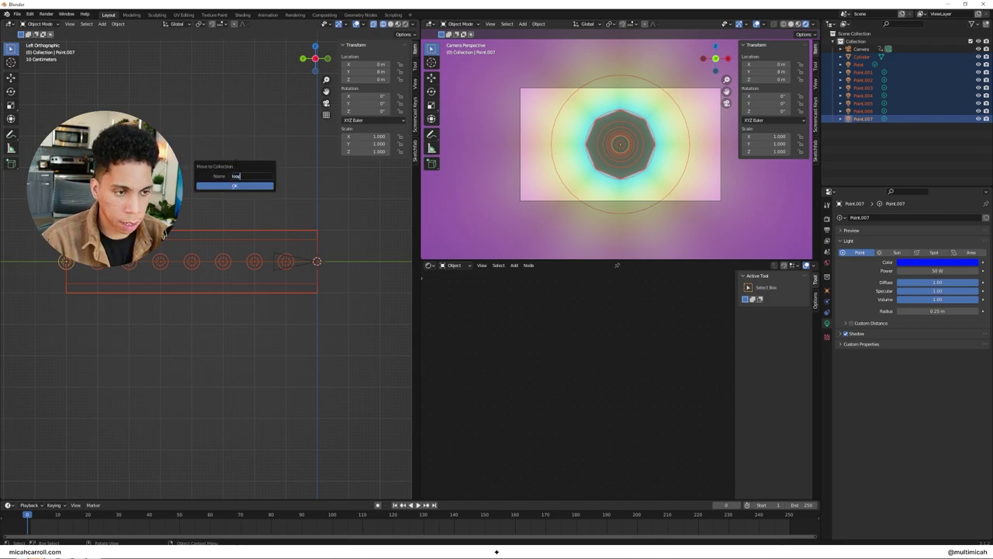
{"action": "left_click", "coordinate": [250, 187]}
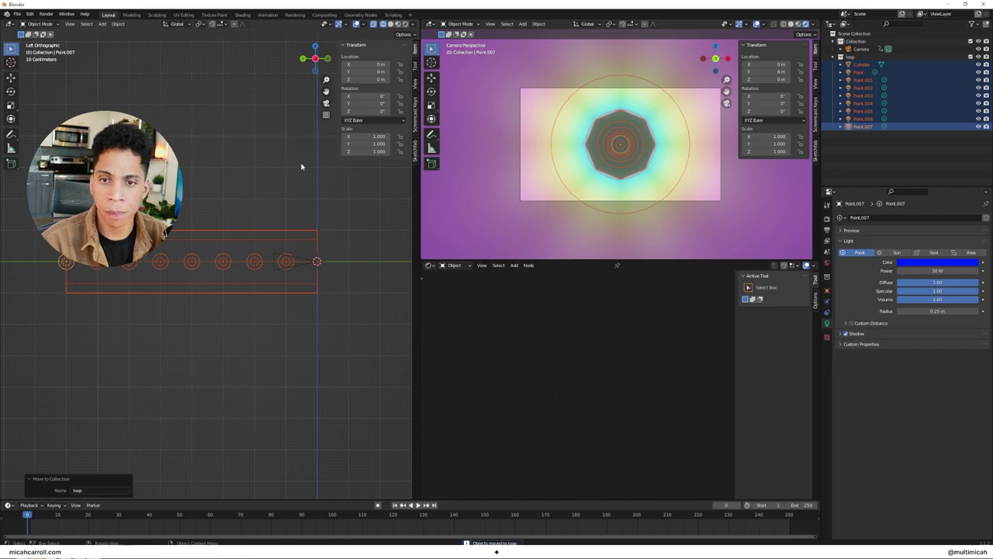
{"action": "left_click", "coordinate": [836, 57]}
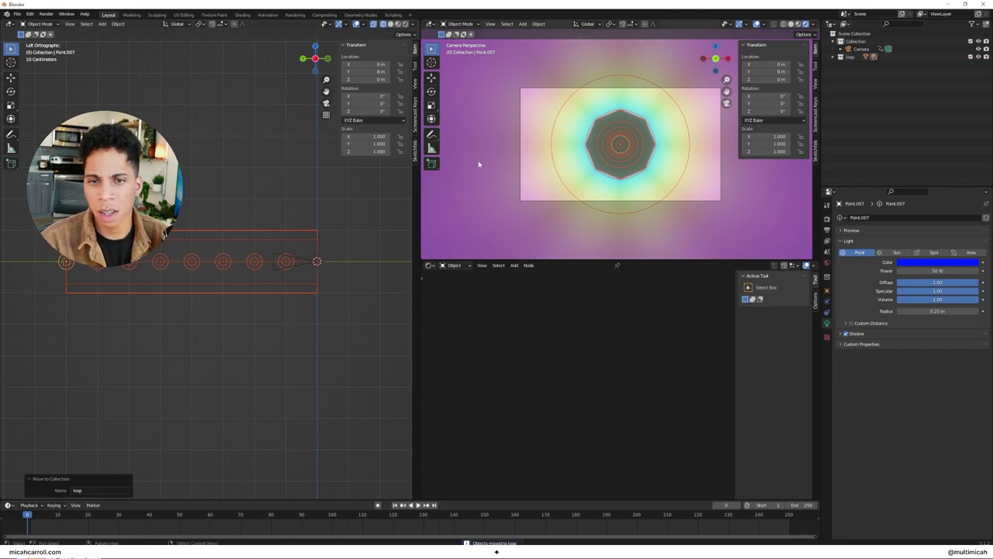
{"action": "left_click", "coordinate": [204, 210]}
{"action": "key", "text": "shift+a"}
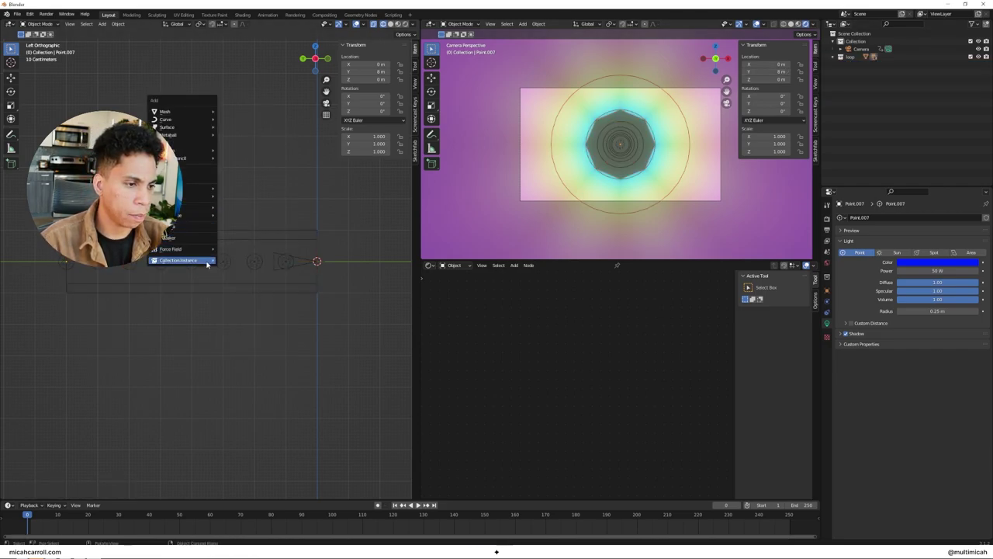
Add a loop collection instance at Y 8 m and duplicate further copies in 8 m steps.
{"action": "left_click", "coordinate": [233, 268]}
{"action": "scroll", "coordinate": [234, 268], "scroll_direction": "down", "scroll_amount": 2}
{"action": "type", "text": "gy"}
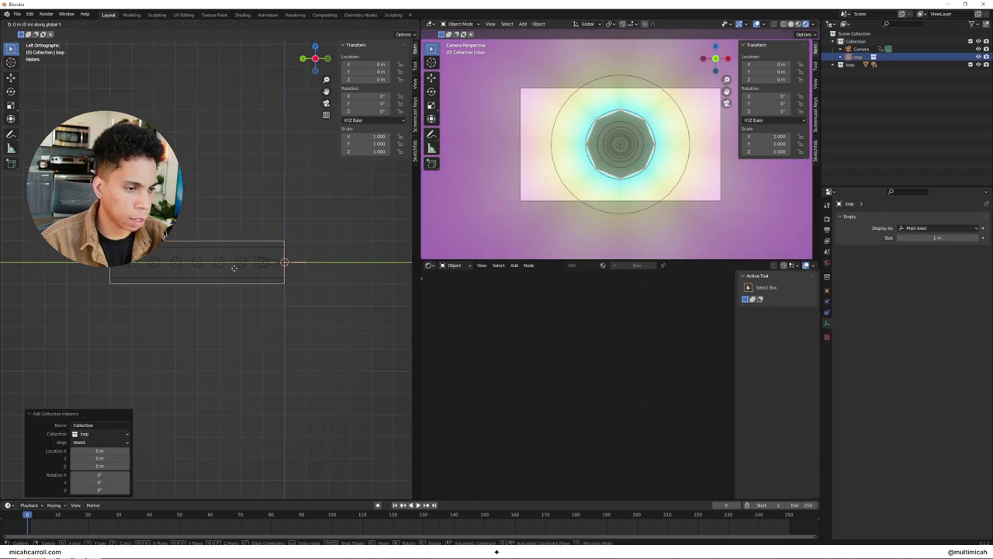
{"action": "type", "text": "8"}
{"action": "key", "text": "Return"}
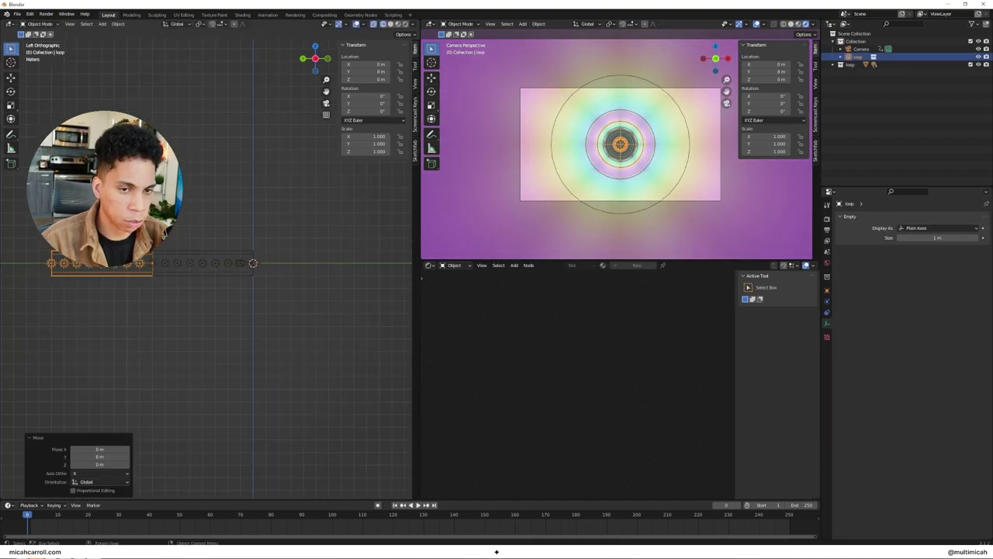
{"action": "scroll", "coordinate": [206, 264], "scroll_direction": "down", "scroll_amount": 1}
{"action": "key", "text": "shift+d"}
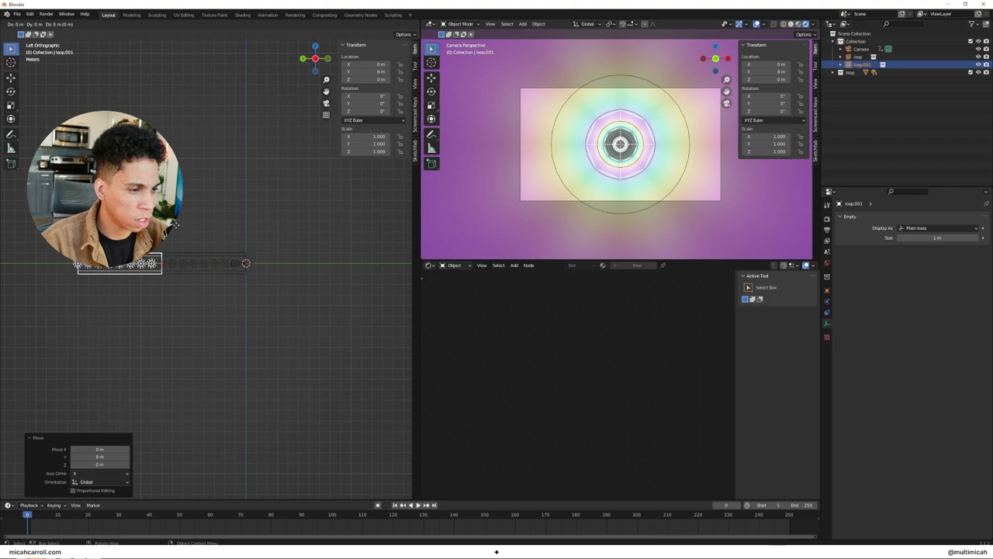
{"action": "type", "text": "9"}
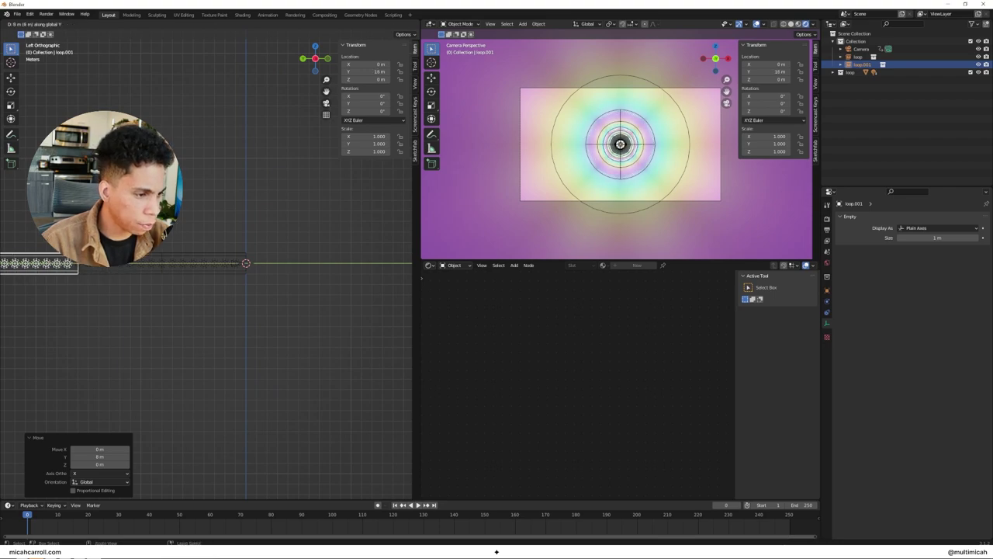
{"action": "key", "text": "Return"}
{"action": "key", "text": "shift+r"}
{"action": "key", "text": "shift+r"}
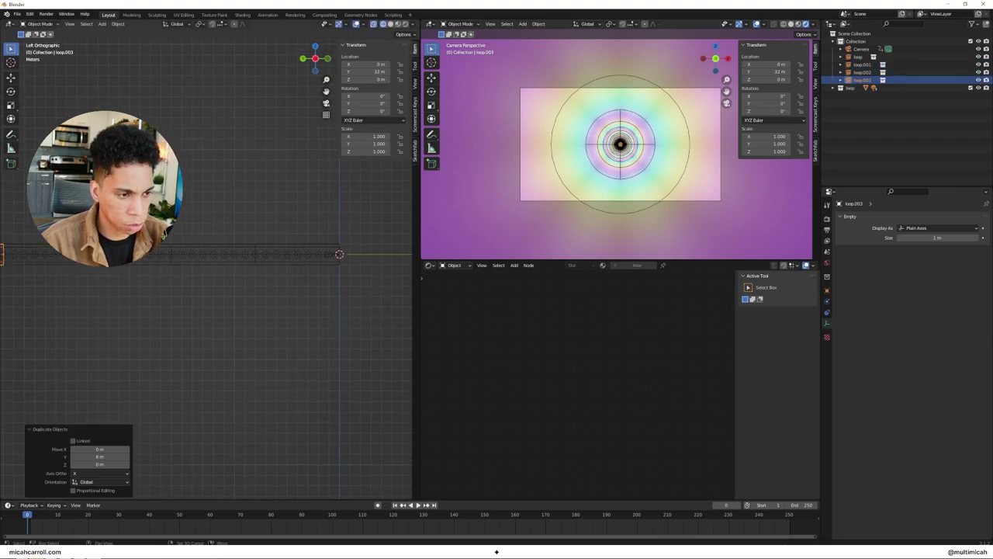
{"action": "key", "text": "shift+r"}
{"action": "key", "text": "shift+r"}
{"action": "key", "text": "shift+r"}
{"action": "key", "text": "shift+r"}
{"action": "key", "text": "shift+r"}
{"action": "key", "text": "shift+r"}
{"action": "key", "text": "shift+r"}
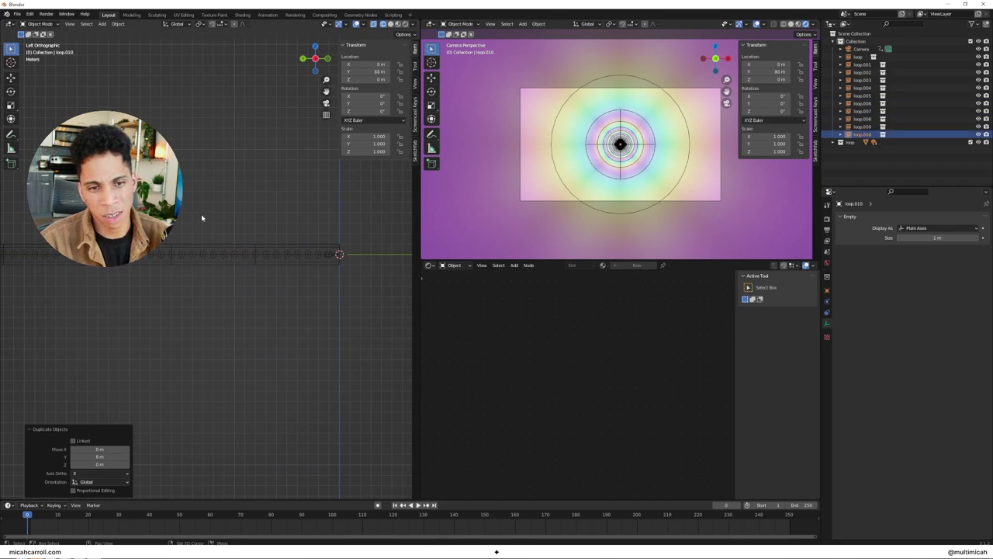
Play and stop the ring animation, hide the sidebar, and rewind to frame 0.
{"action": "left_click", "coordinate": [833, 42]}
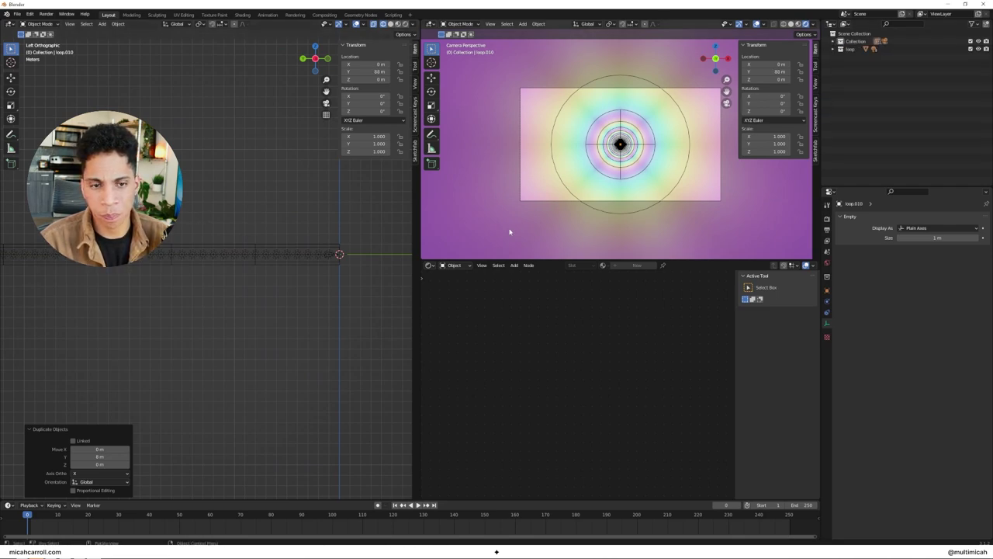
{"action": "key", "text": "space"}
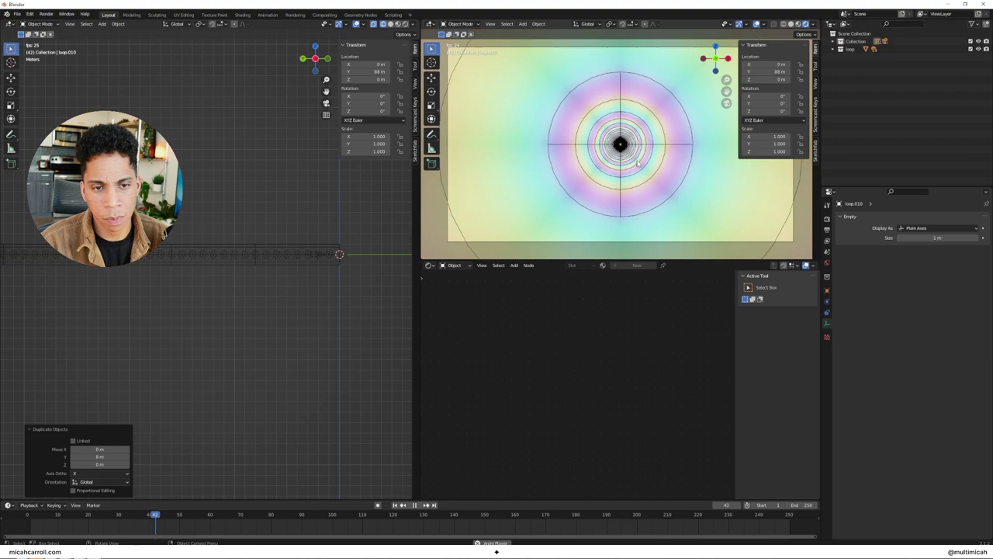
{"action": "key", "text": "n"}
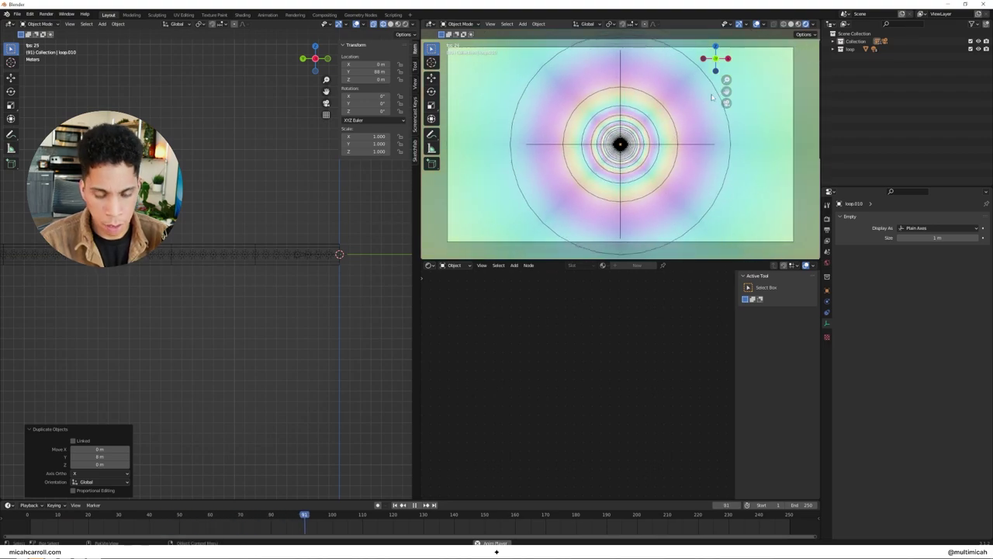
{"action": "key", "text": "space"}
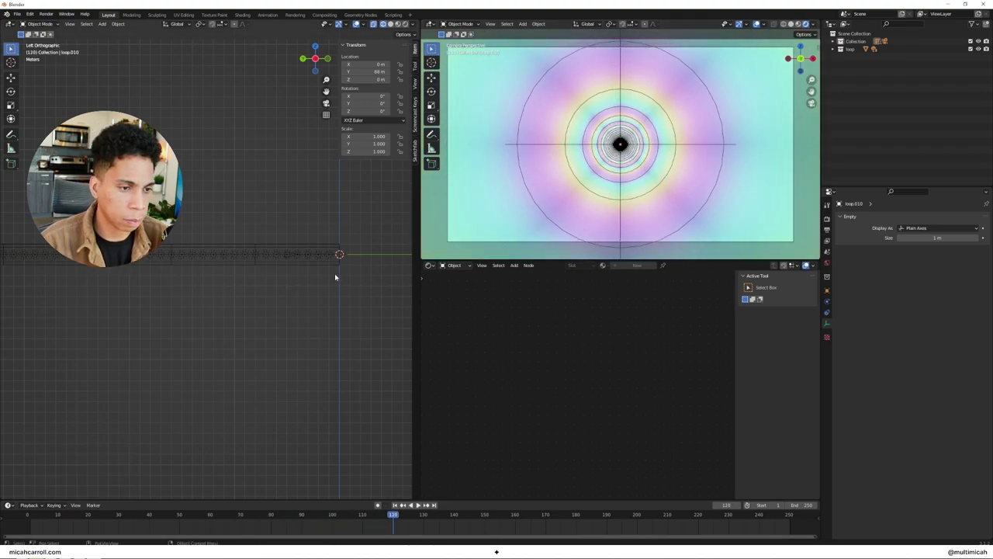
{"action": "left_click", "coordinate": [336, 264]}
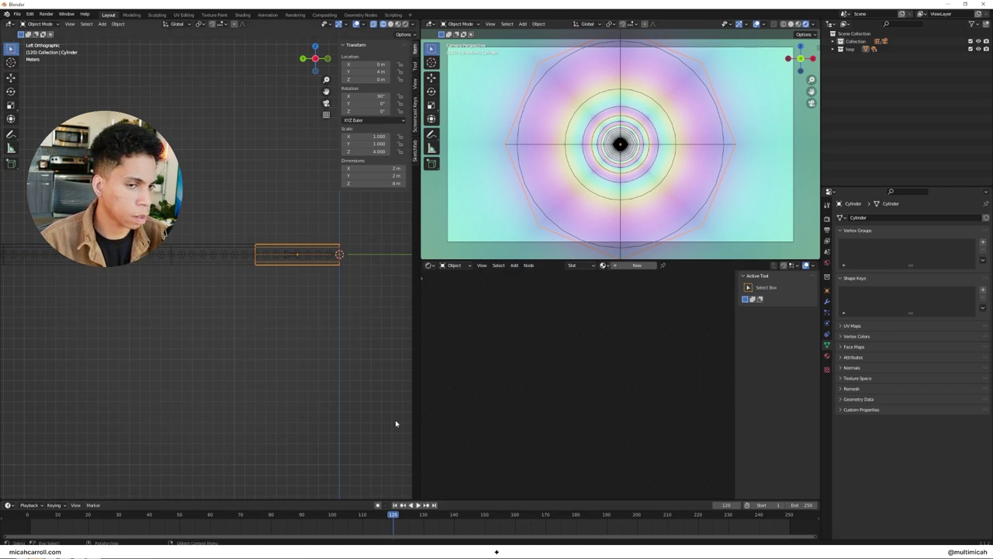
{"action": "left_click", "coordinate": [26, 514]}
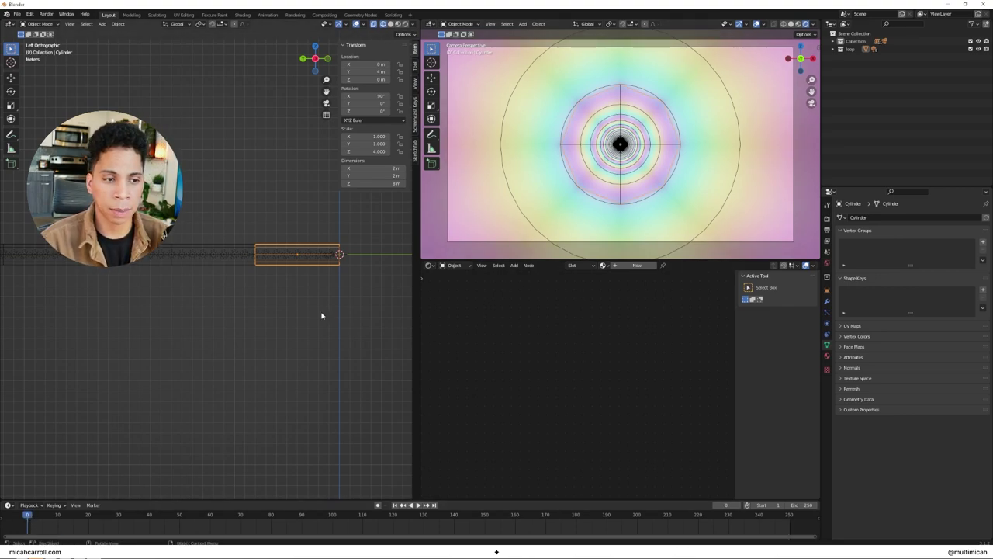
{"action": "scroll", "coordinate": [330, 304], "scroll_direction": "up", "scroll_amount": 4}
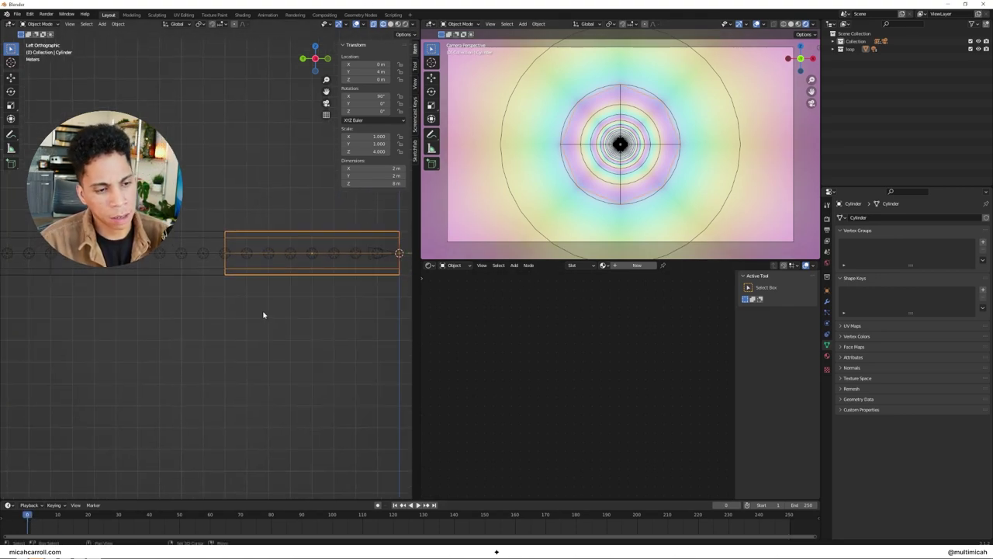
Give the tunnel cylinder a new Principled BSDF material, Material.001, with Metallic 1.000.
{"action": "left_click", "coordinate": [832, 49]}
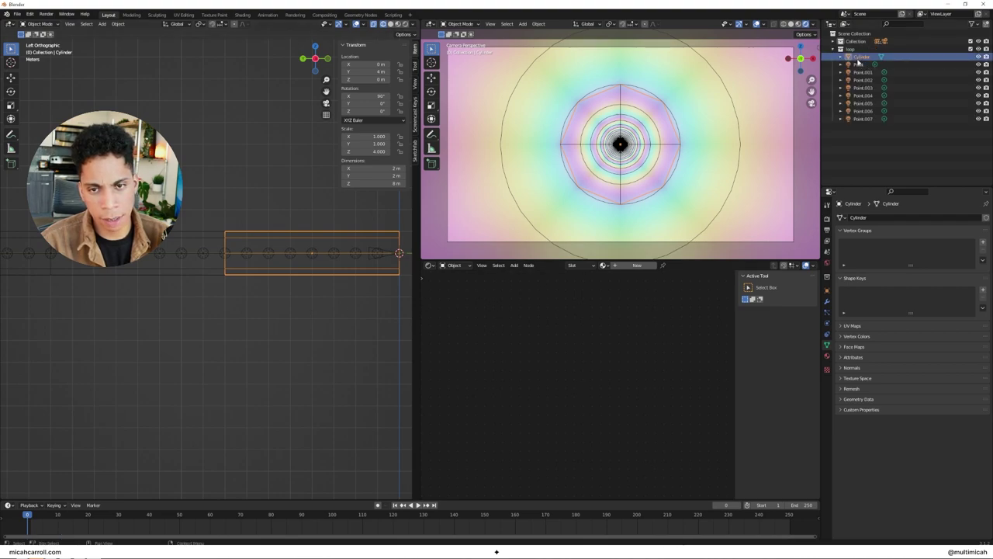
{"action": "left_click", "coordinate": [623, 267]}
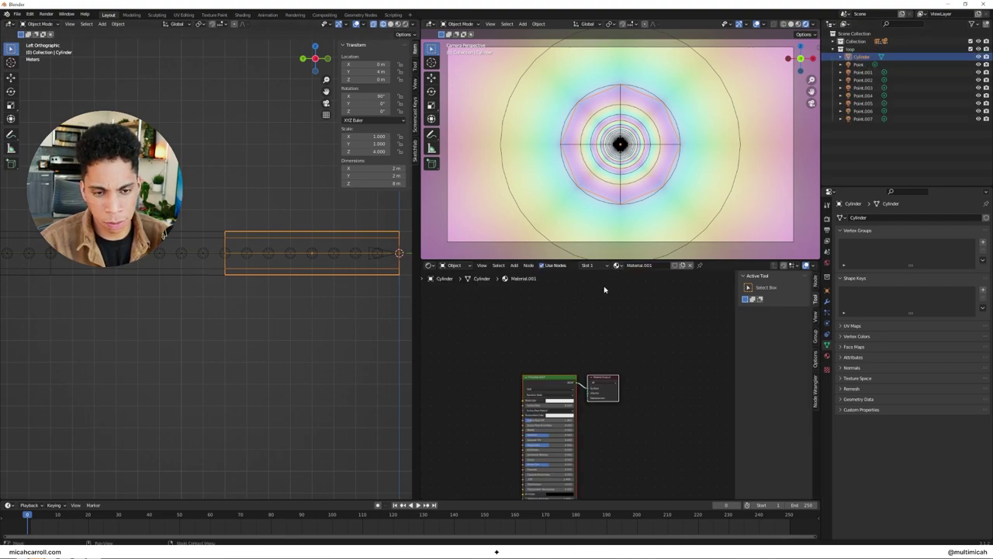
{"action": "scroll", "coordinate": [603, 450], "scroll_direction": "up", "scroll_amount": 2}
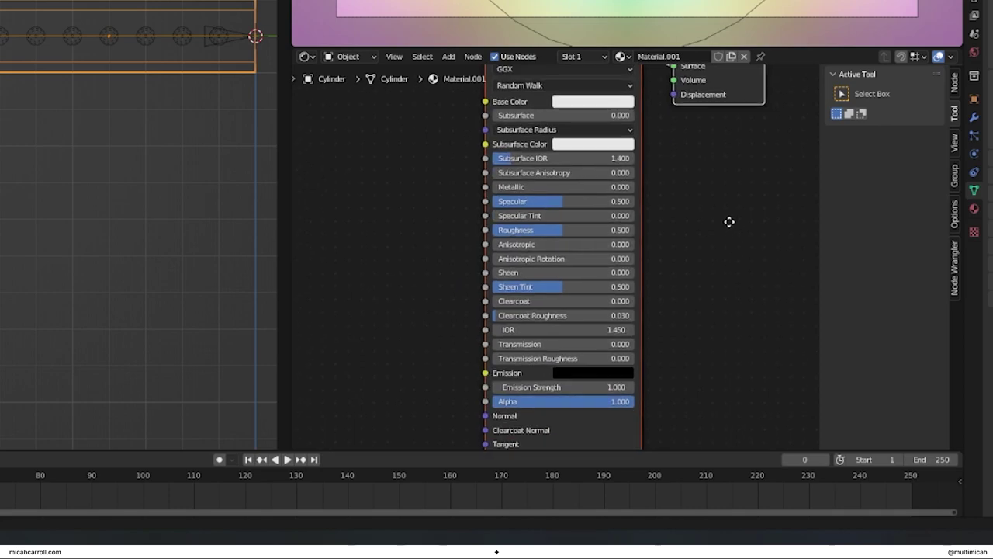
{"action": "middle_click_drag", "start_coordinate": [729, 222], "coordinate": [704, 255]}
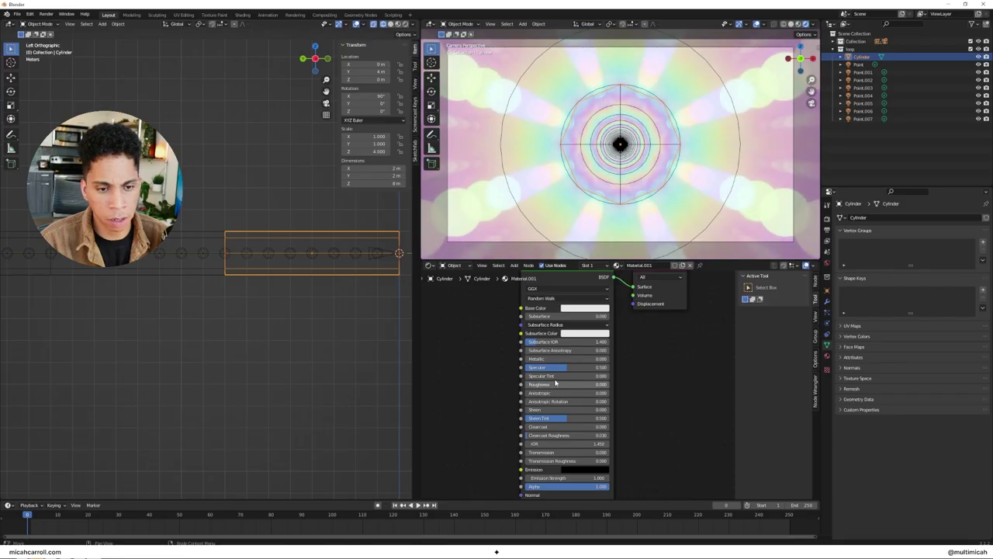
{"action": "mouse_move", "coordinate": [543, 359]}
{"action": "left_mouse_down"}
{"action": "mouse_move", "coordinate": [612, 358]}
{"action": "mouse_move", "coordinate": [534, 358]}
{"action": "left_mouse_up"}
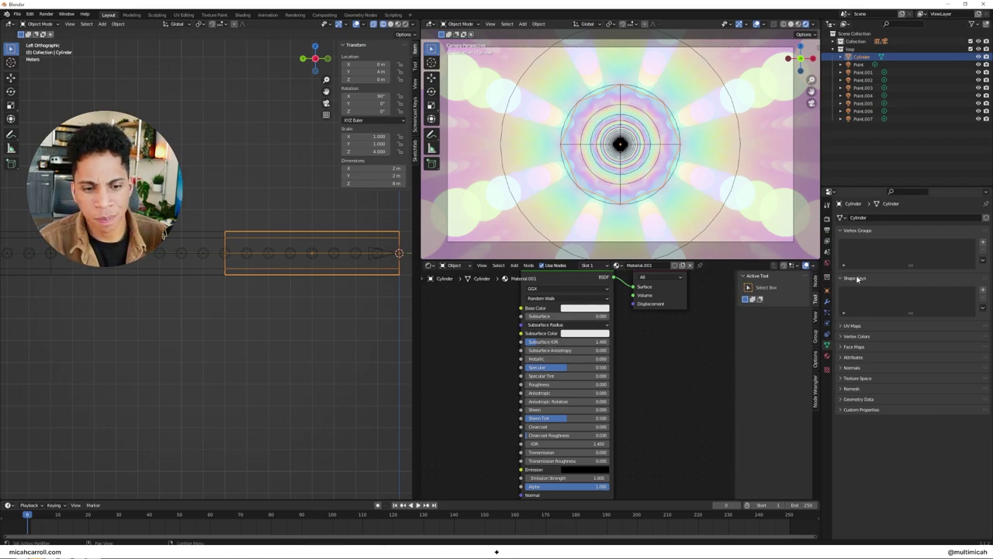
Inspect the Output, Render and World properties tabs.
{"action": "left_click", "coordinate": [827, 228]}
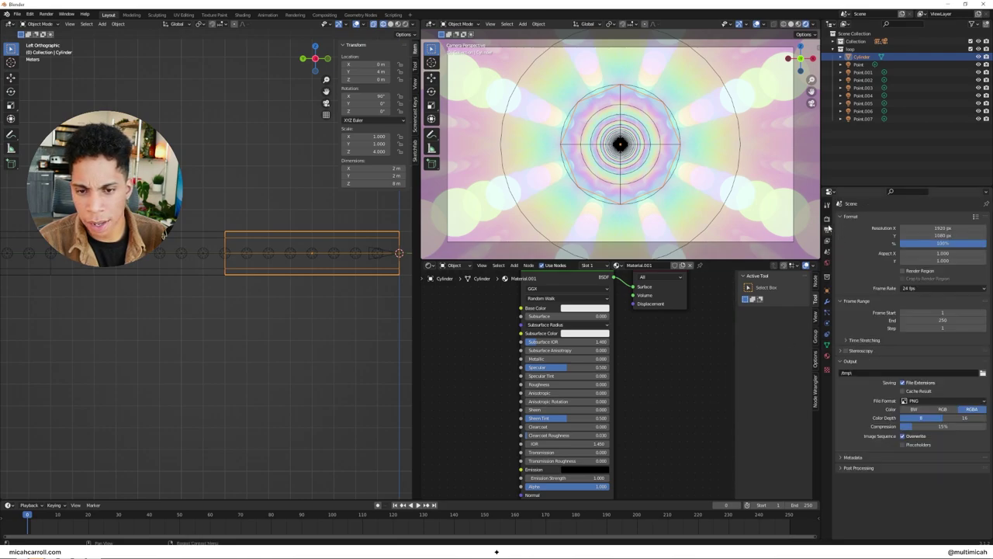
{"action": "left_click", "coordinate": [827, 220]}
{"action": "left_click", "coordinate": [828, 264]}
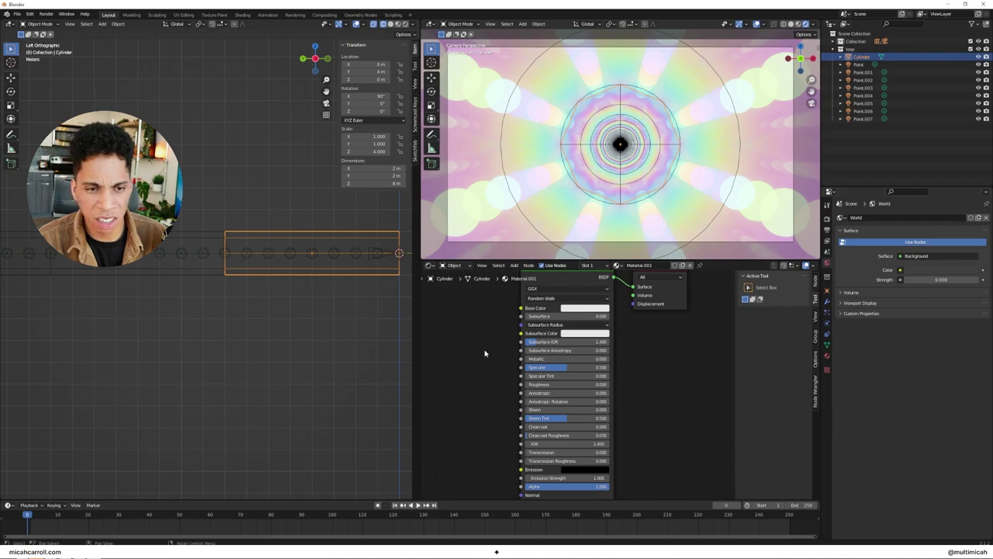
Make the material's base colour black and set Roughness to about 0.159.
{"action": "left_click", "coordinate": [568, 309]}
{"action": "left_click_drag", "start_coordinate": [627, 200], "coordinate": [627, 253]}
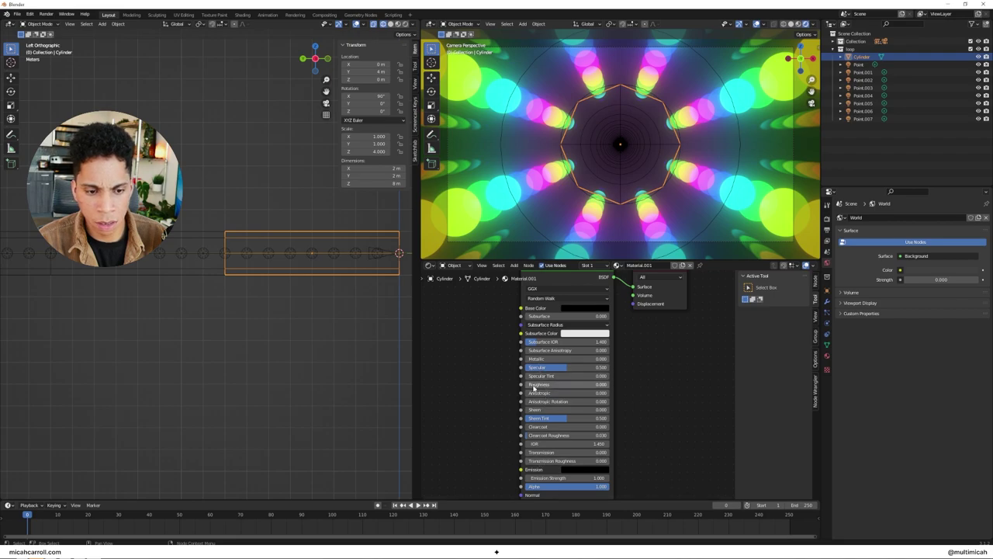
{"action": "left_click_drag", "start_coordinate": [539, 384], "coordinate": [606, 358]}
{"action": "left_click_drag", "start_coordinate": [547, 383], "coordinate": [574, 384]}
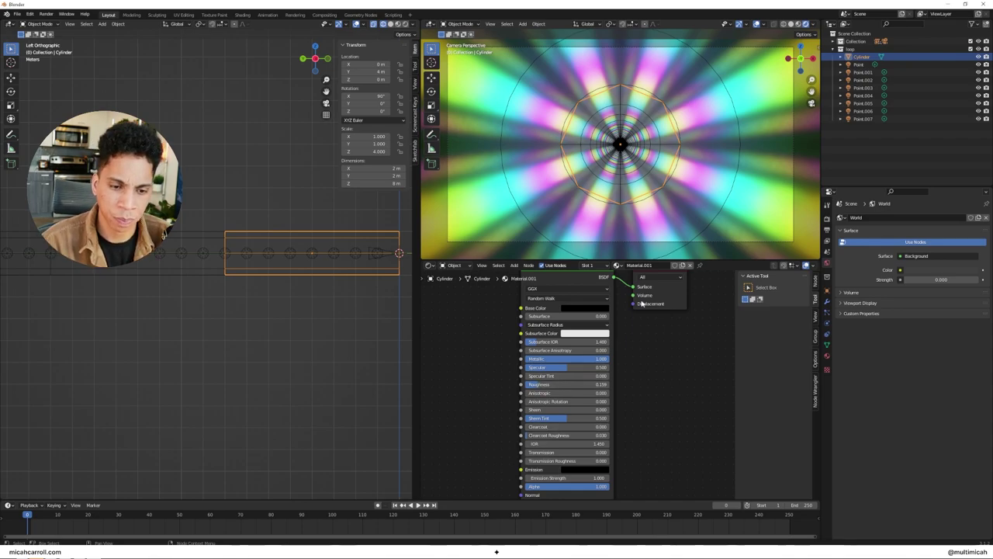
Set Roughness to 0.100 and Specular to 0.641, then show the 1920×1080, 24 fps output settings.
{"action": "left_click", "coordinate": [573, 382]}
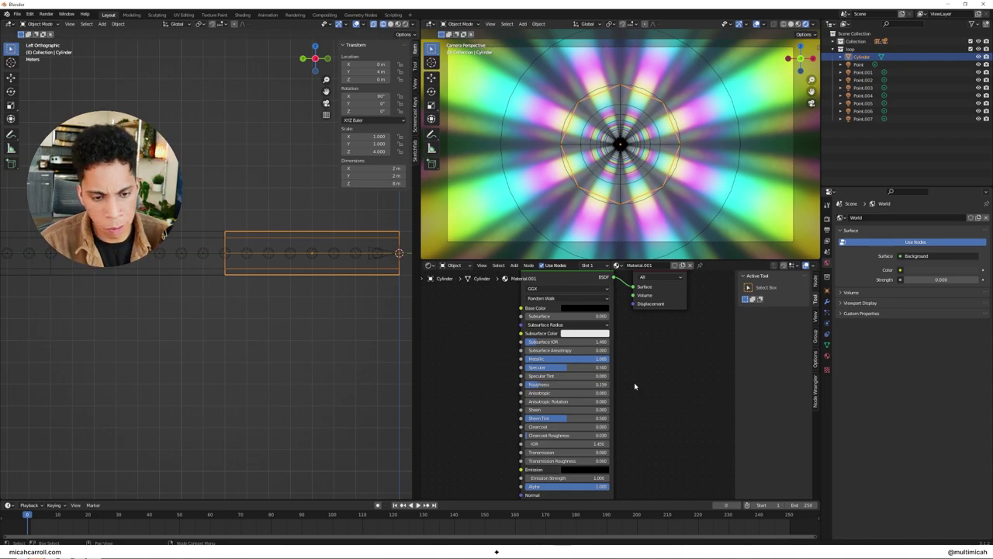
{"action": "type", "text": "0.1"}
{"action": "key", "text": "Return"}
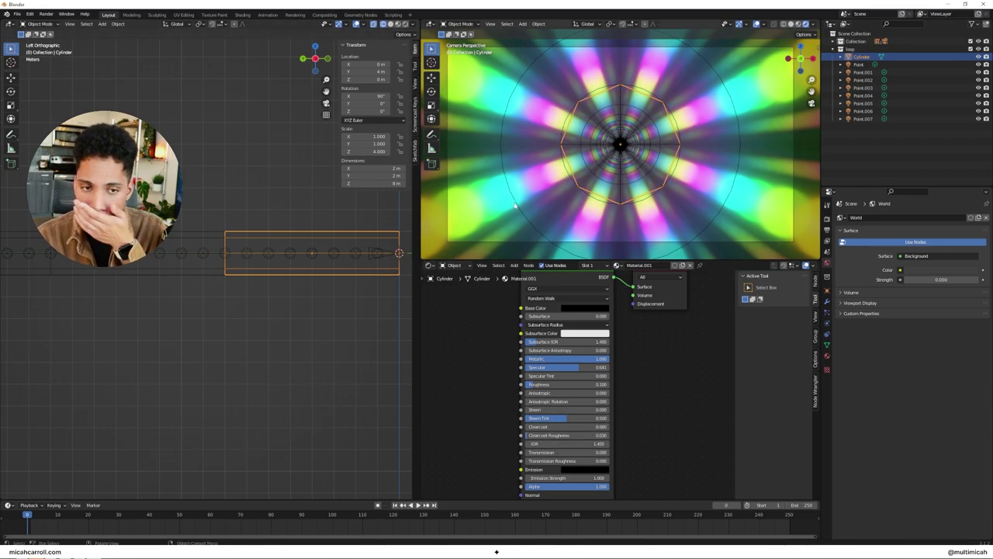
{"action": "left_click", "coordinate": [321, 15]}
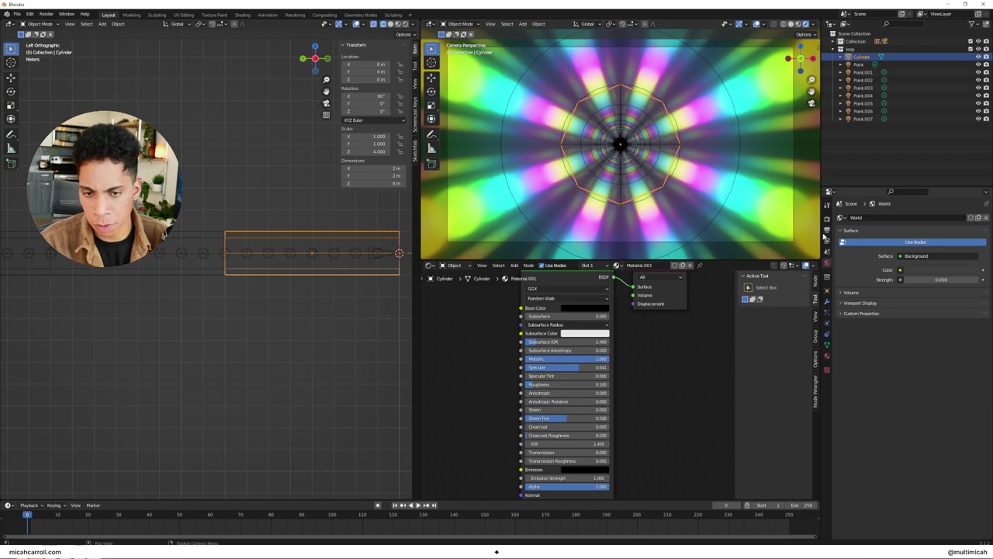
{"action": "left_click", "coordinate": [826, 232]}
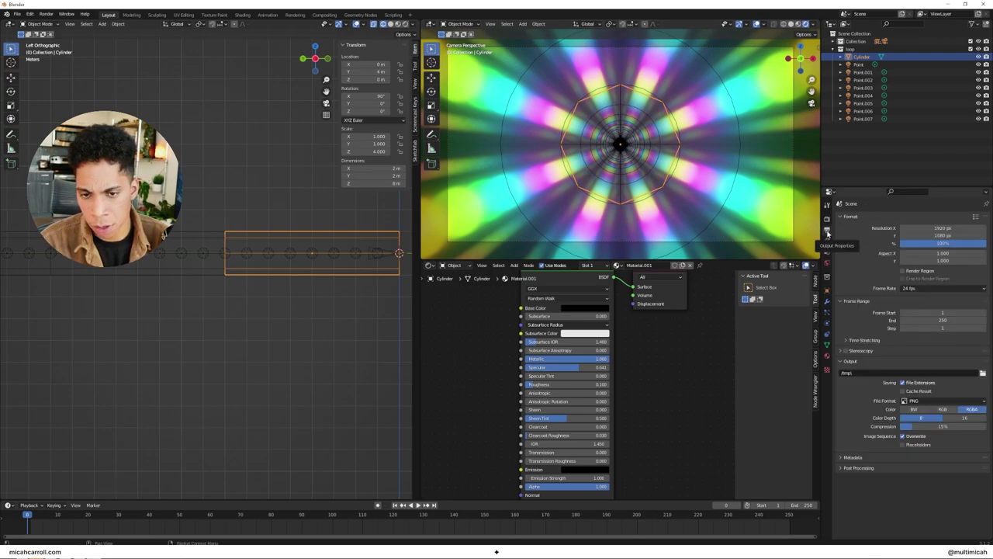
Set the output to FFmpeg Video in an MPEG-4 container at Perceptually Lossless quality.
{"action": "left_click", "coordinate": [943, 400]}
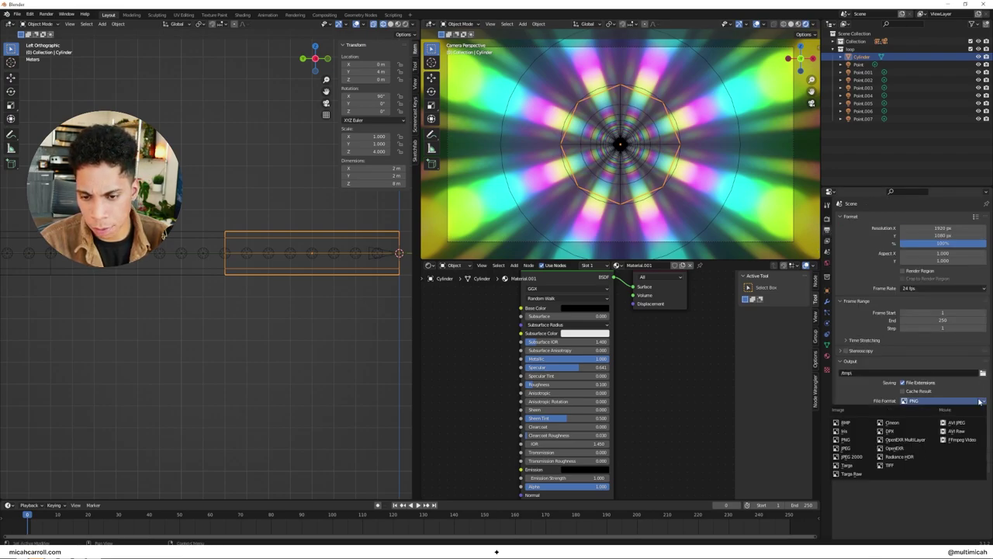
{"action": "left_click", "coordinate": [961, 441]}
{"action": "left_click", "coordinate": [868, 423]}
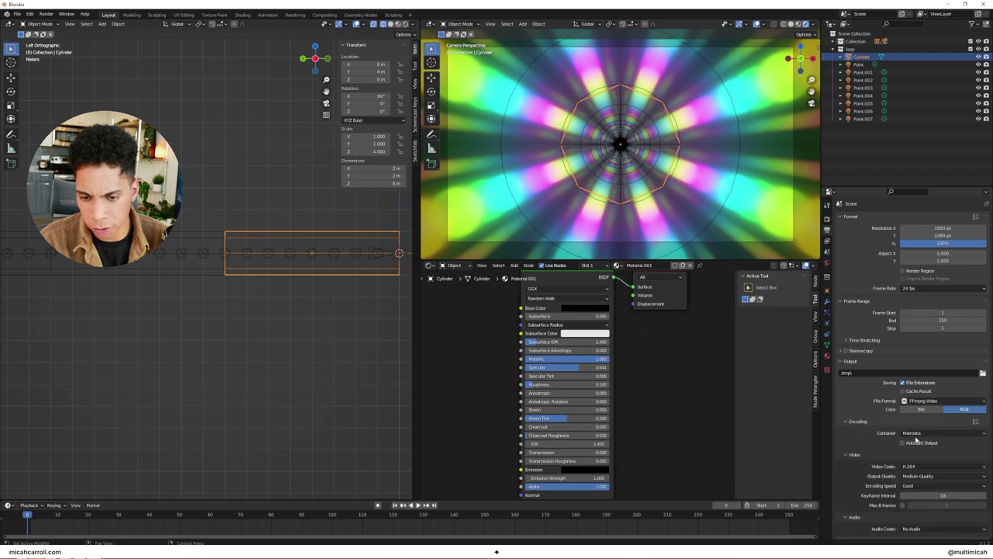
{"action": "left_click", "coordinate": [956, 476]}
{"action": "left_click", "coordinate": [955, 470]}
{"action": "left_click", "coordinate": [966, 475]}
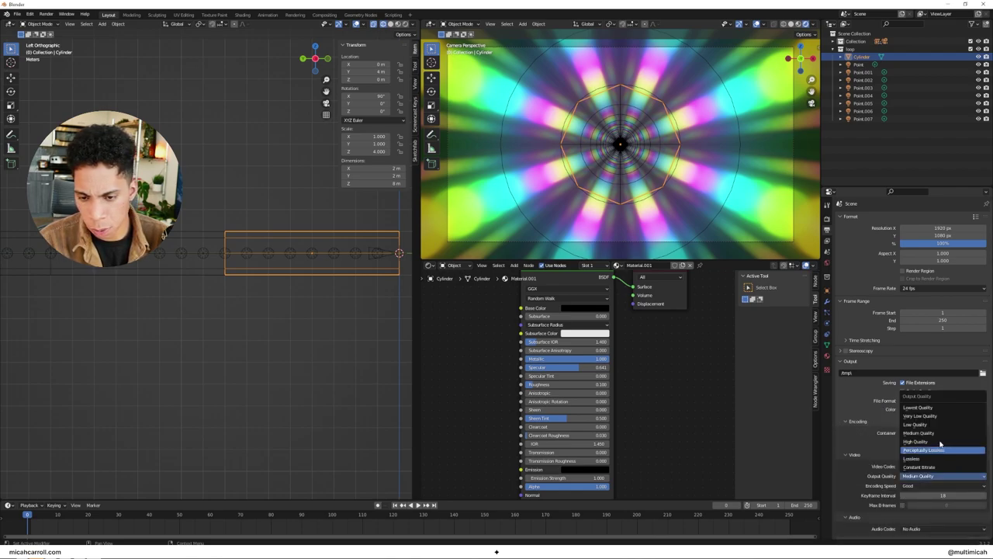
{"action": "left_click", "coordinate": [910, 453]}
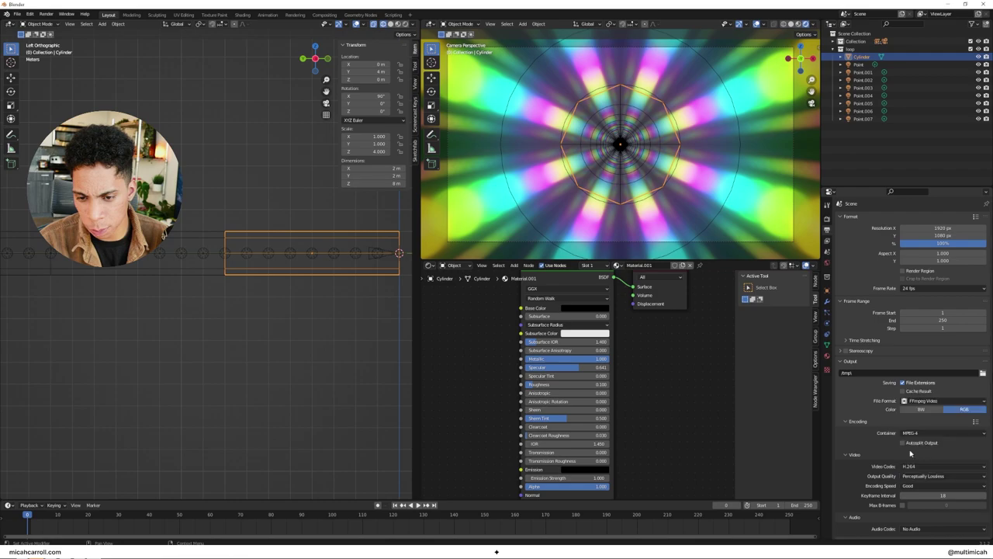
Save the render output as trippy-television.mp4 in the tutorial's assets folder.
{"action": "left_click", "coordinate": [983, 372]}
{"action": "left_click", "coordinate": [226, 299]}
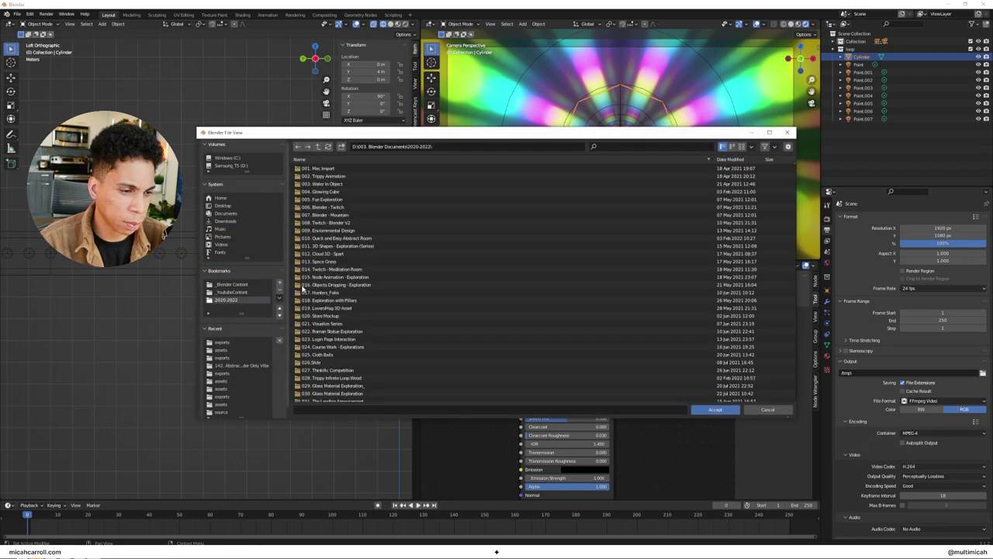
{"action": "double_click", "coordinate": [365, 328]}
{"action": "type", "text": "trippy-television.mp4"}
{"action": "left_click", "coordinate": [718, 411]}
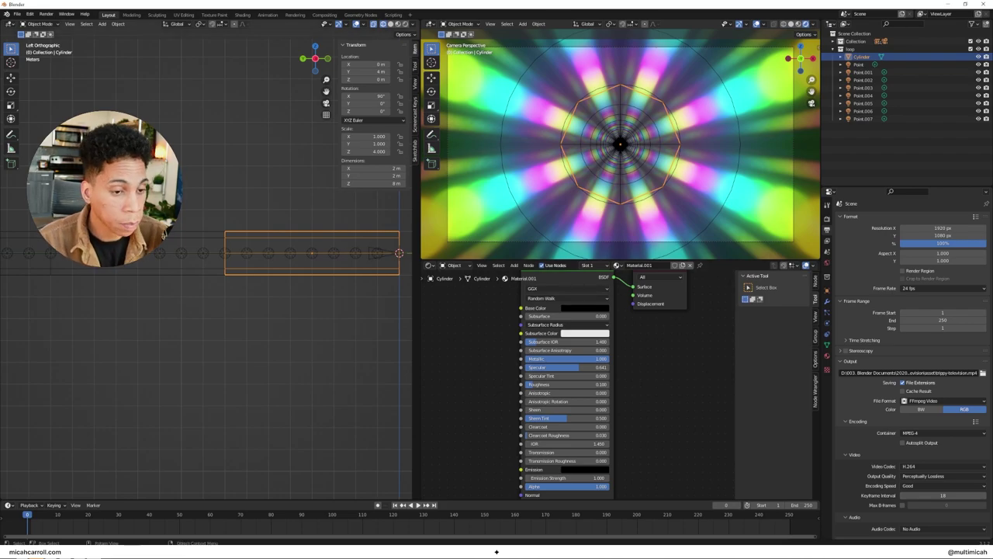
Enable node compositing in the Compositing workspace and add a Viewer node.
{"action": "left_click", "coordinate": [324, 15]}
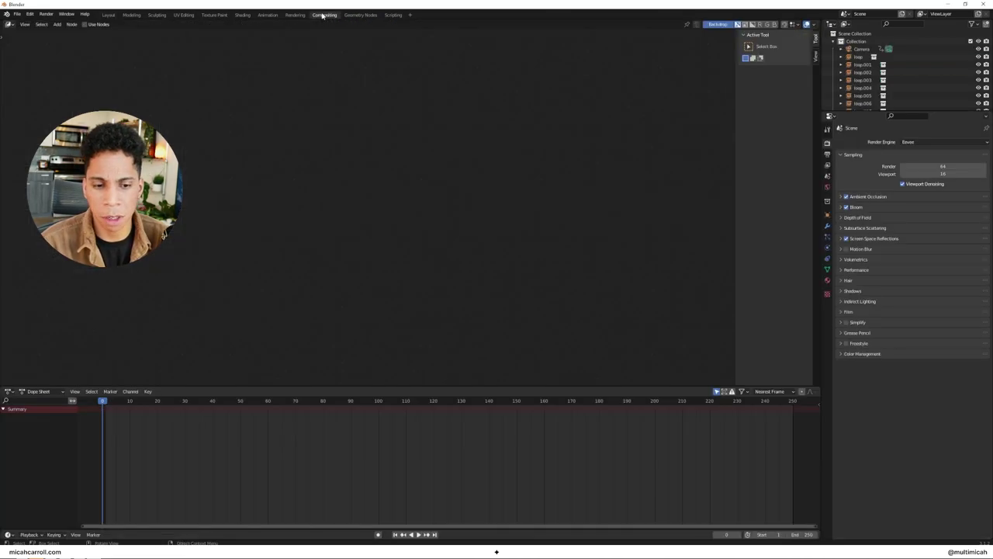
{"action": "left_click", "coordinate": [84, 24]}
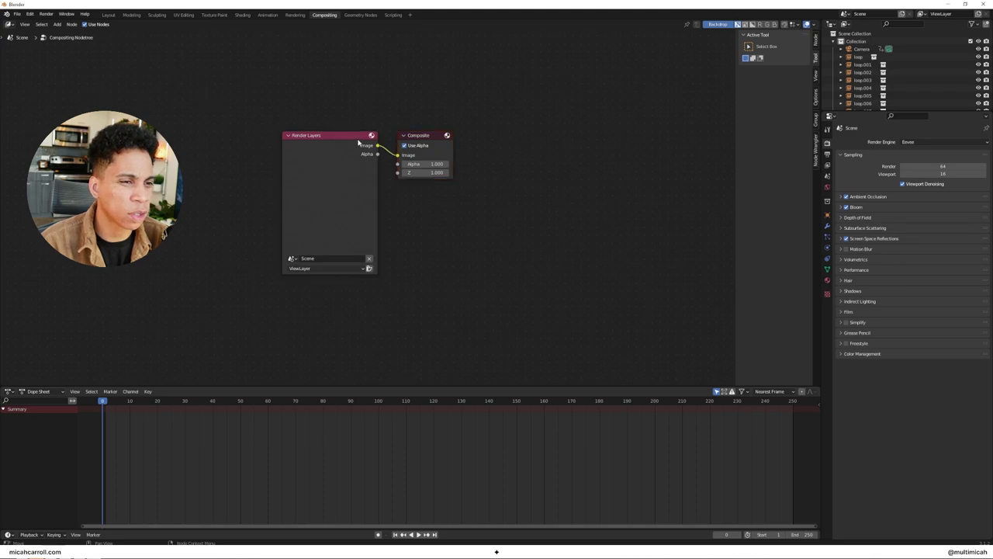
{"action": "left_click_drag", "start_coordinate": [359, 134], "coordinate": [220, 134]}
{"action": "left_click", "coordinate": [411, 198]}
{"action": "key", "text": "shift+a"}
{"action": "left_click", "coordinate": [400, 207]}
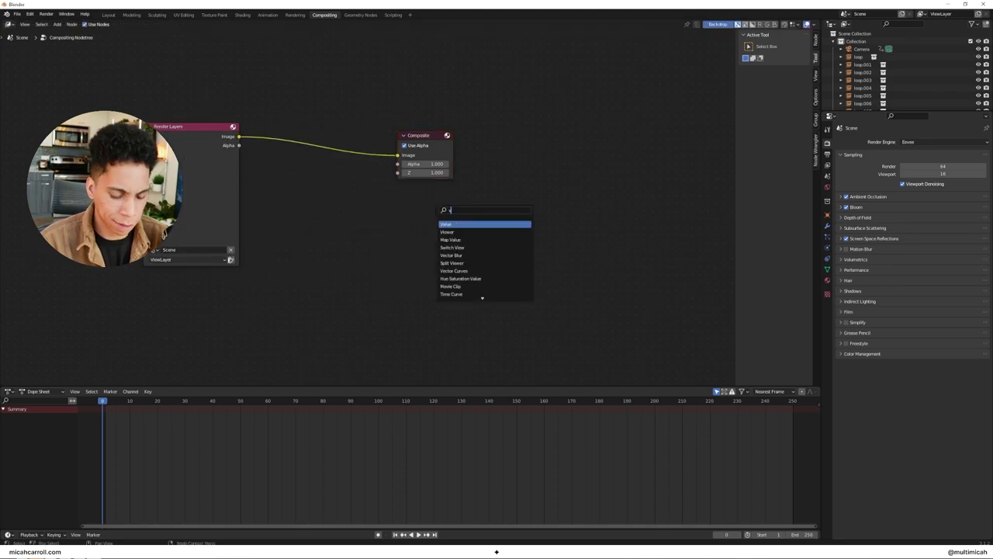
{"action": "type", "text": "view"}
{"action": "key", "text": "Return"}
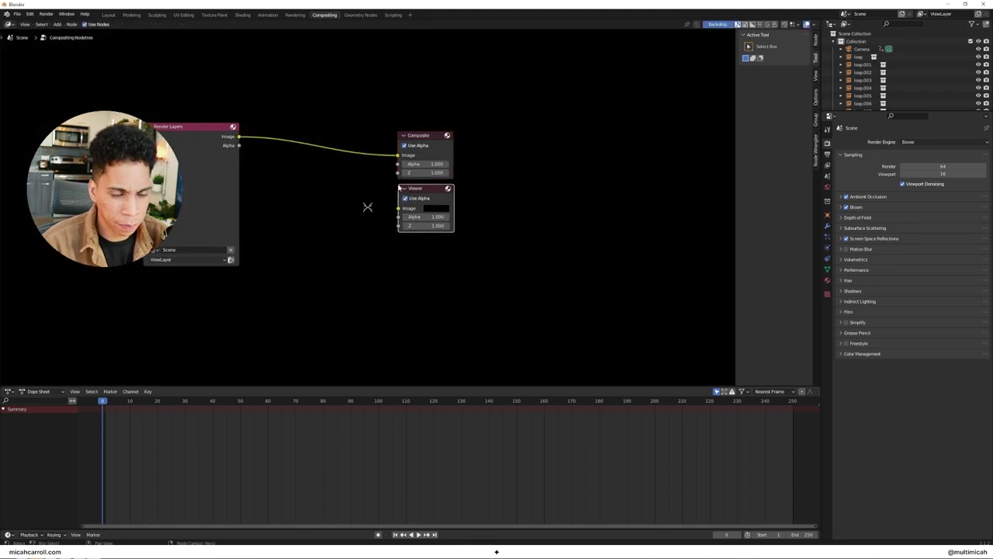
Put a Reroute on the Render Layers link and wire it to the Viewer's Image input.
{"action": "key", "text": "shift+a"}
{"action": "left_click", "coordinate": [347, 185]}
{"action": "type", "text": "reroute"}
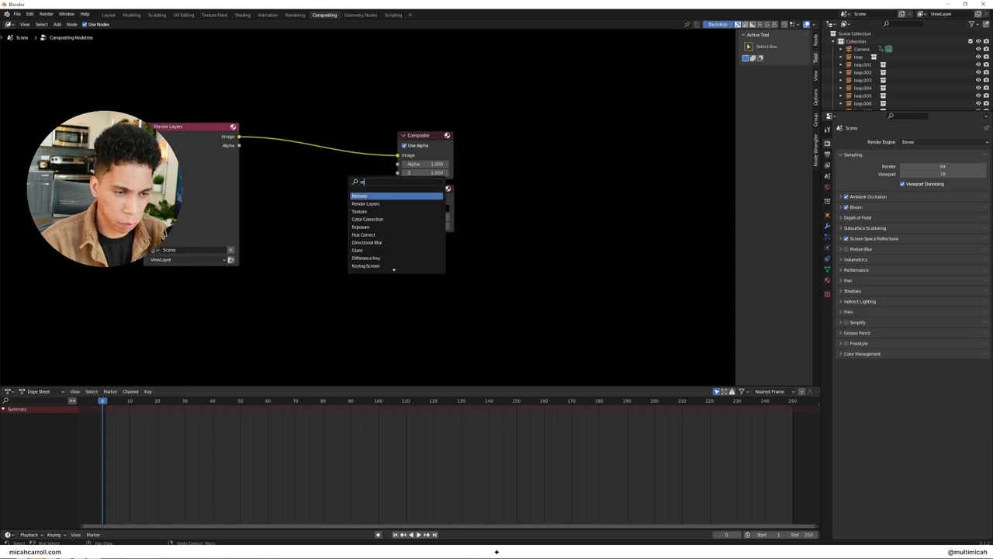
{"action": "key", "text": "Return"}
{"action": "left_click", "coordinate": [350, 153]}
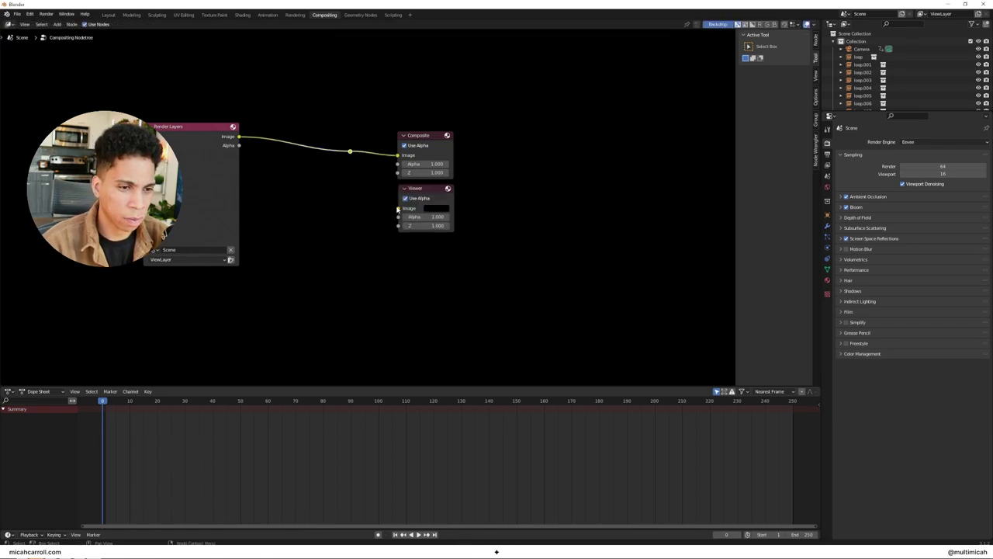
{"action": "left_click_drag", "start_coordinate": [401, 207], "coordinate": [400, 209]}
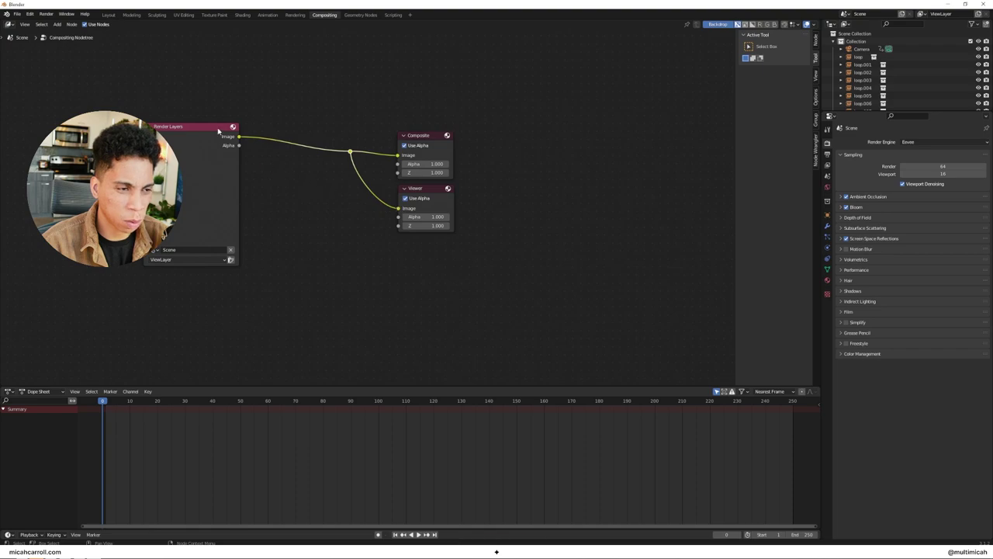
{"action": "left_click_drag", "start_coordinate": [218, 130], "coordinate": [165, 126]}
Render the current frame as an image.
{"action": "key", "text": "shift+a"}
{"action": "left_click", "coordinate": [233, 118]}
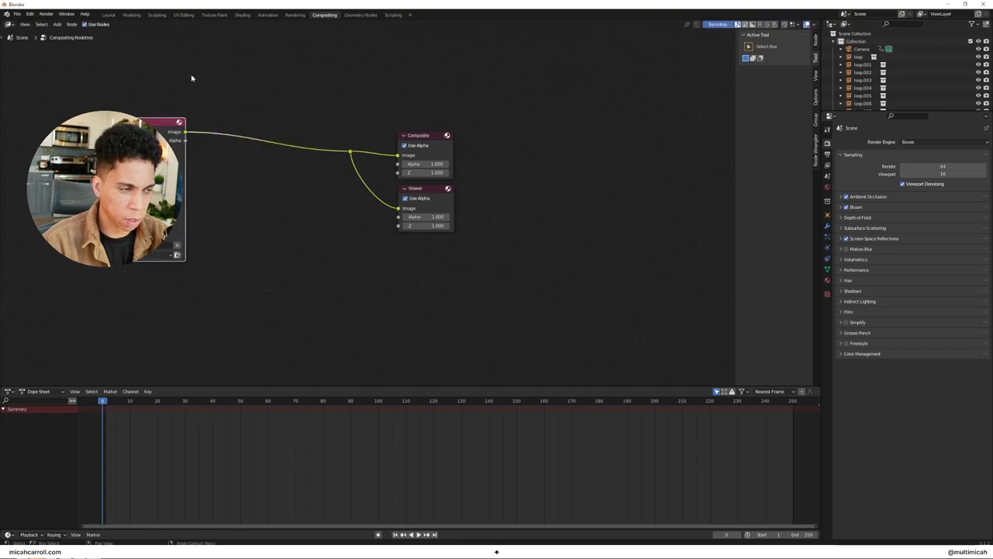
{"action": "left_click", "coordinate": [46, 14]}
{"action": "left_click", "coordinate": [66, 22]}
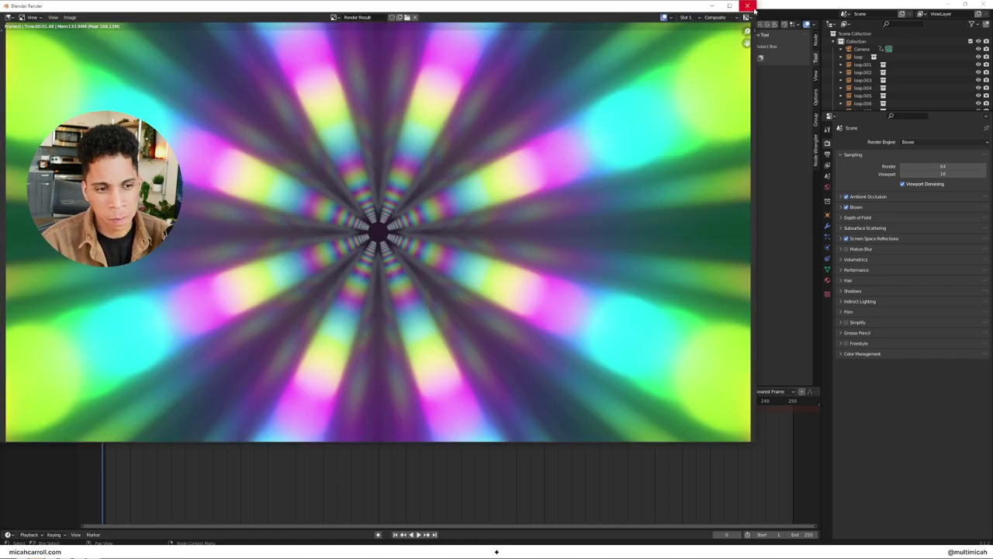
Insert a Lens Distortion node on the image link with Dispersion 0.120 and Jitter on.
{"action": "left_click", "coordinate": [747, 5]}
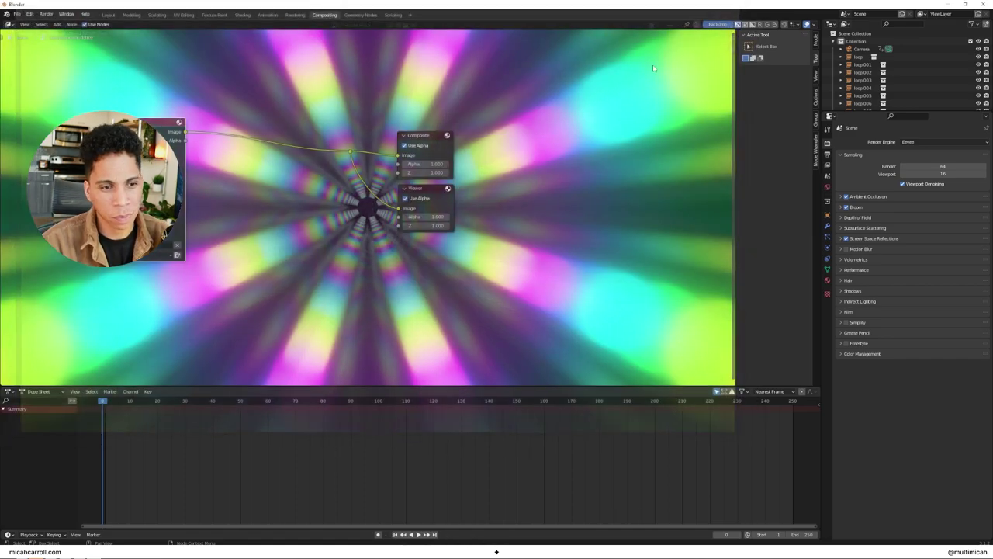
{"action": "key", "text": "shift+a"}
{"action": "type", "text": "le"}
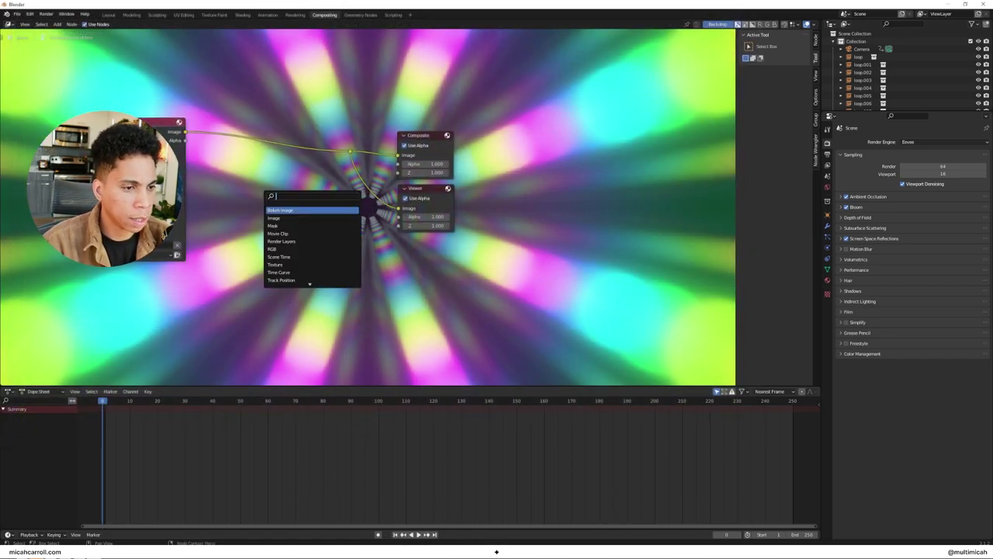
{"action": "left_click", "coordinate": [282, 217]}
{"action": "left_click", "coordinate": [230, 190]}
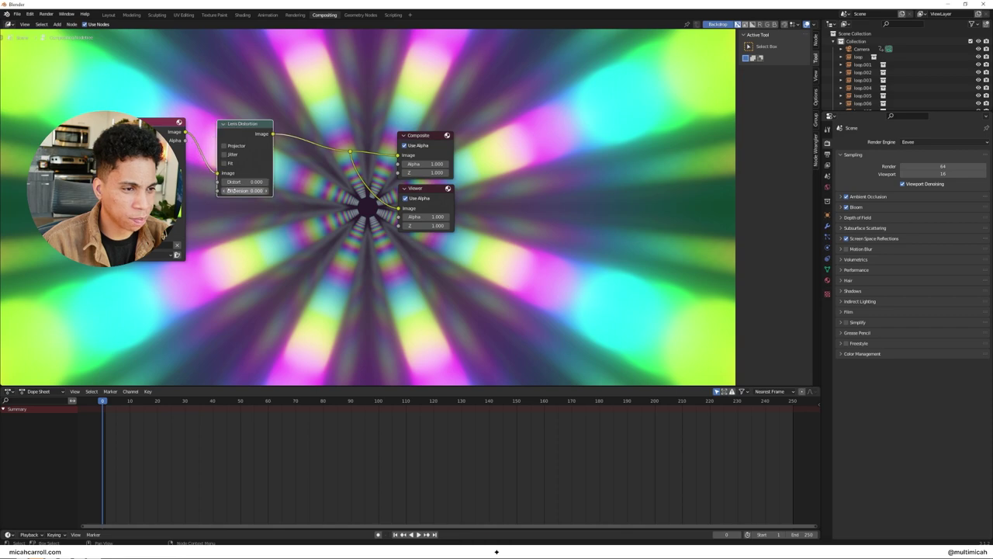
{"action": "mouse_move", "coordinate": [245, 190]}
{"action": "left_mouse_down"}
{"action": "mouse_move", "coordinate": [272, 190]}
{"action": "mouse_move", "coordinate": [258, 190]}
{"action": "left_mouse_up"}
{"action": "left_click", "coordinate": [225, 154]}
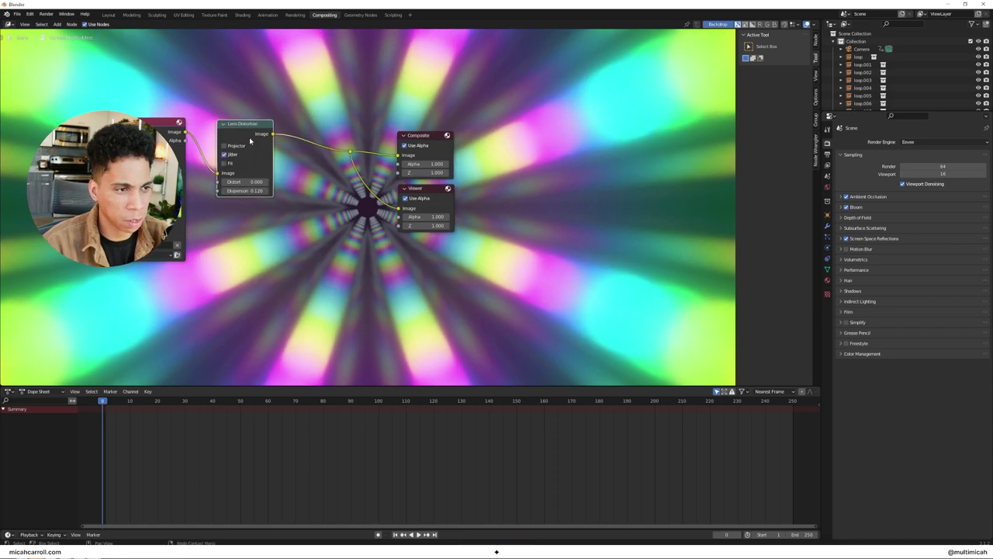
{"action": "left_click_drag", "start_coordinate": [250, 140], "coordinate": [226, 138]}
Insert a Mix node on the output link after Lens Distortion.
{"action": "key", "text": "shift+a"}
{"action": "type", "text": "m"}
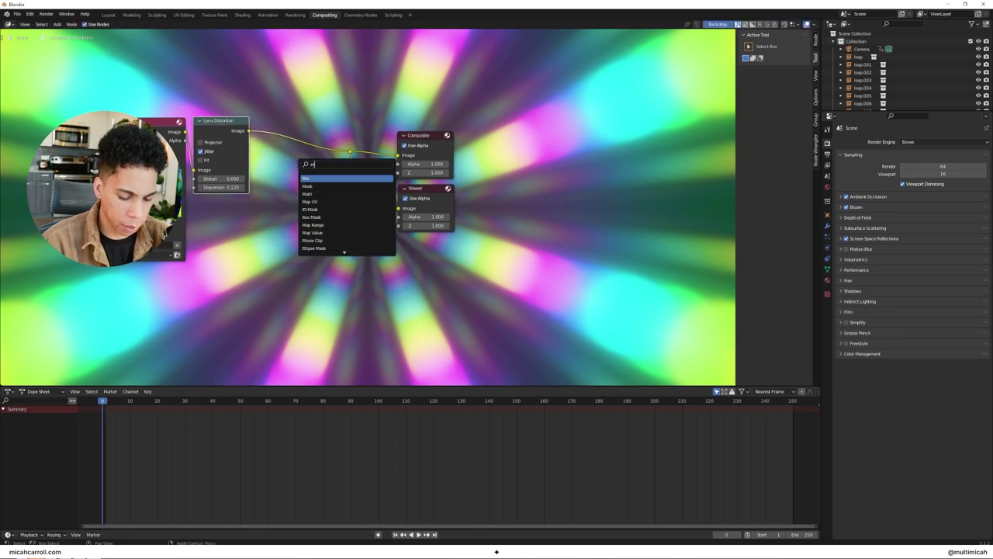
{"action": "key", "text": "Return"}
{"action": "left_click", "coordinate": [281, 161]}
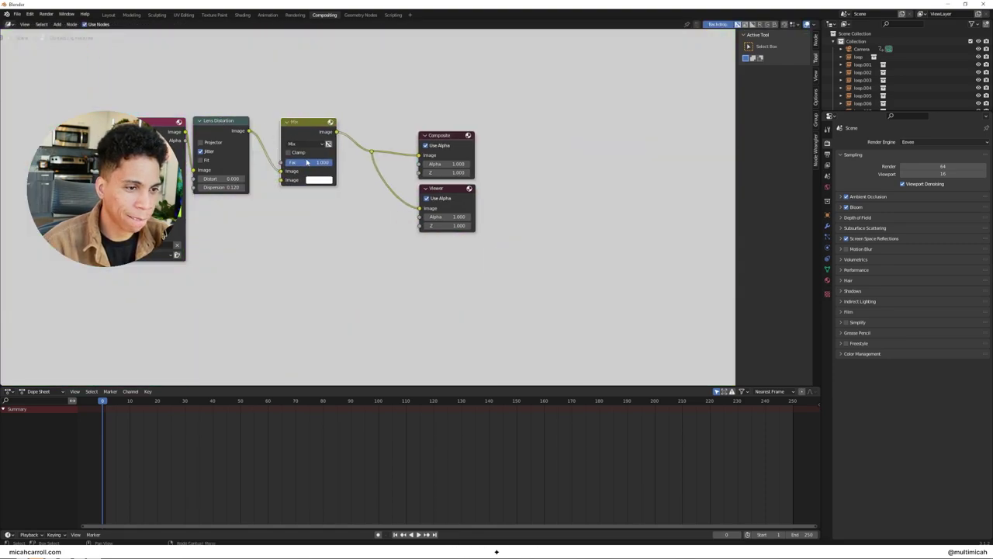
Set the Mix node's blend mode to Value with a pale pink colour.
{"action": "left_click", "coordinate": [303, 144]}
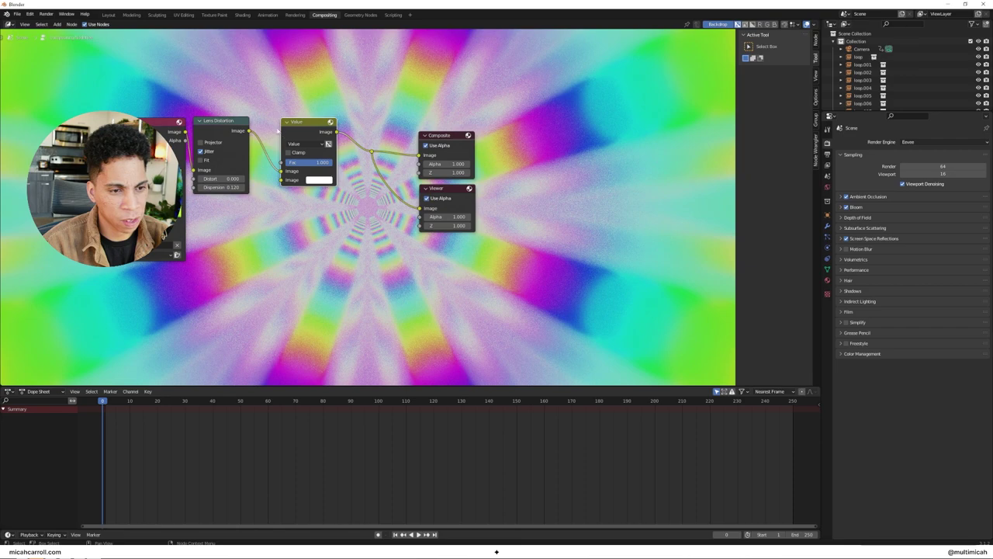
{"action": "left_click", "coordinate": [314, 145]}
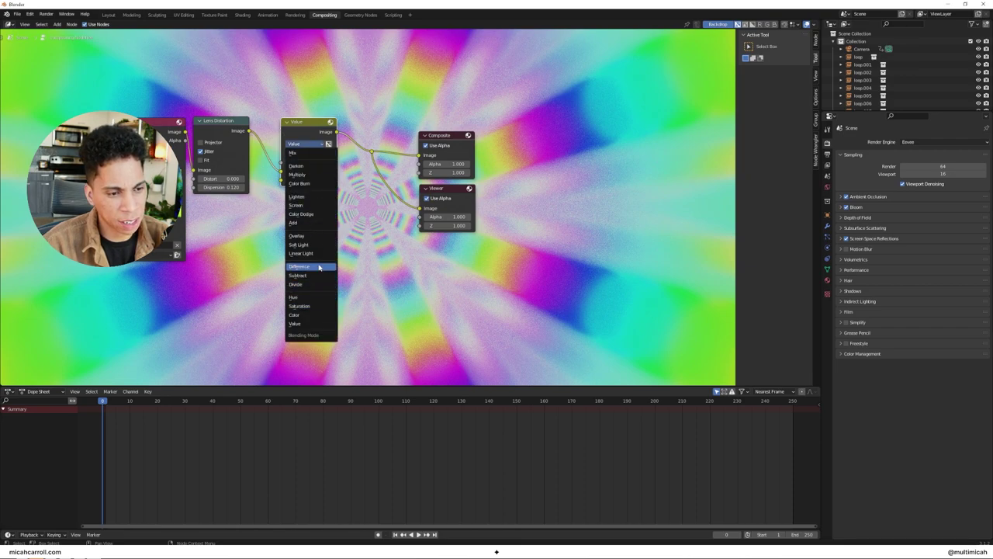
{"action": "left_click", "coordinate": [318, 267]}
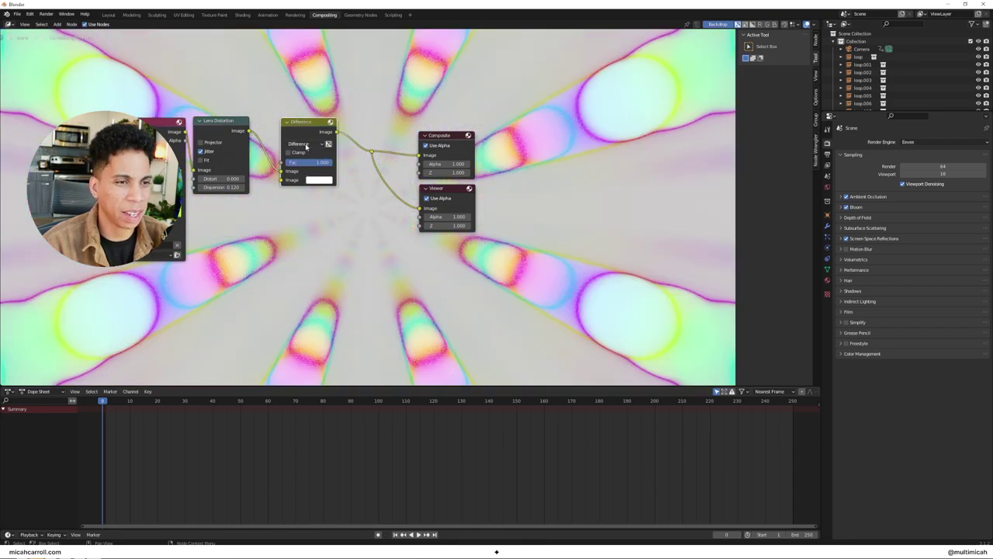
{"action": "left_click", "coordinate": [306, 146]}
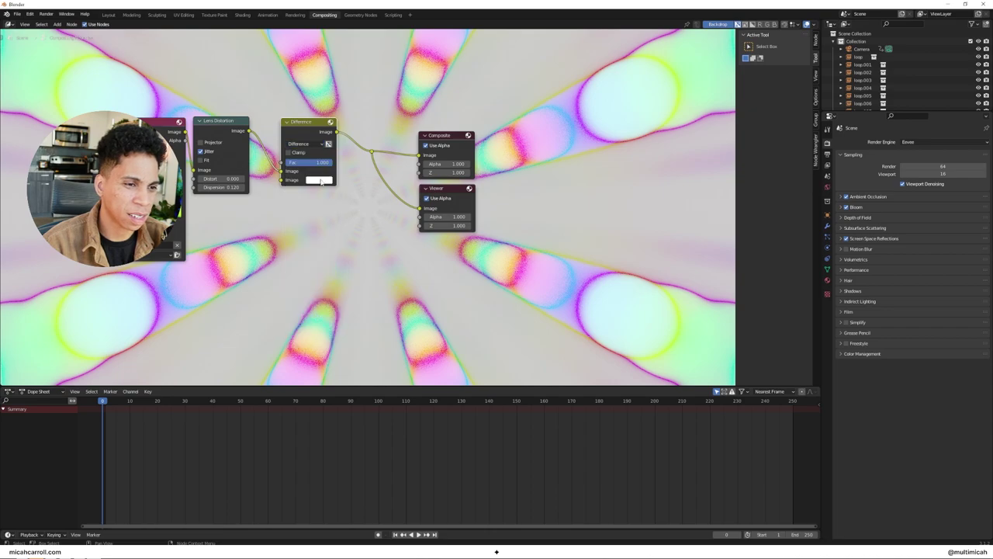
{"action": "left_click", "coordinate": [327, 178]}
{"action": "left_click_drag", "start_coordinate": [364, 80], "coordinate": [345, 102]}
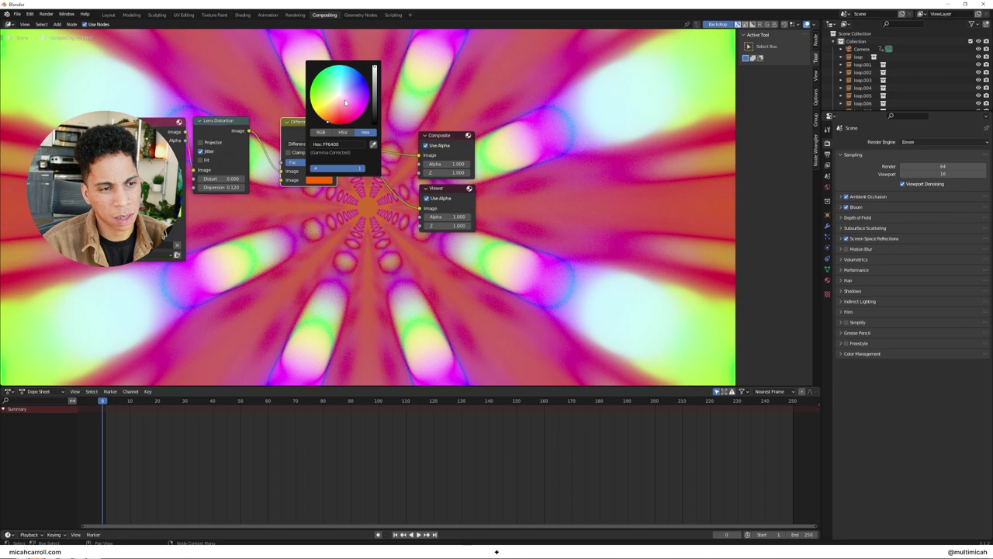
{"action": "left_click", "coordinate": [314, 144]}
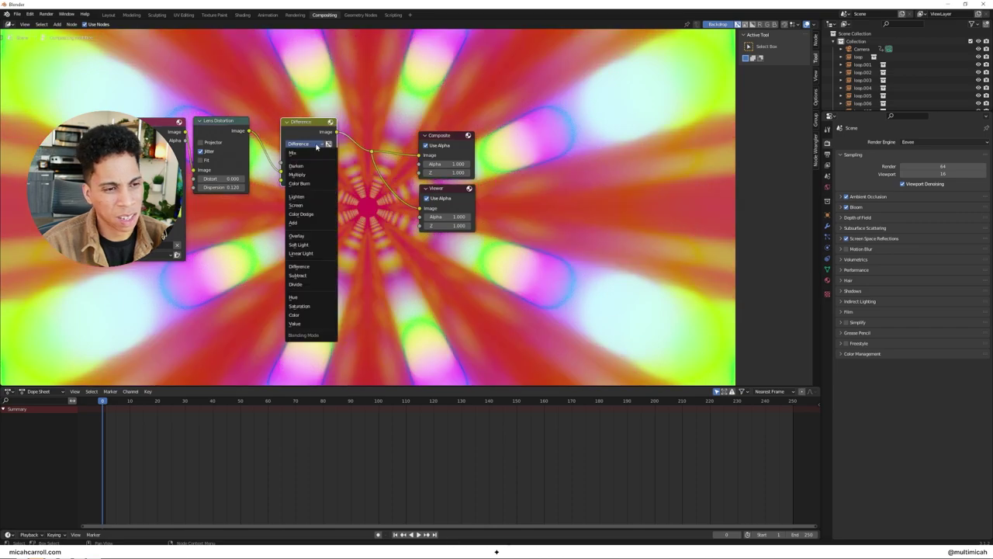
{"action": "left_click", "coordinate": [312, 324]}
{"action": "left_click", "coordinate": [320, 180]}
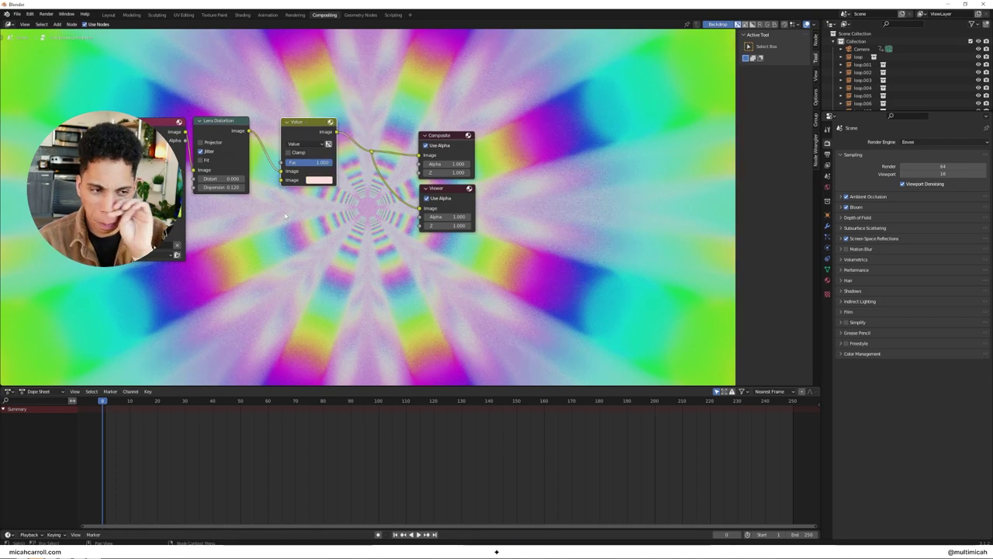
Set the Color Management Look to Very High Contrast.
{"action": "left_click", "coordinate": [854, 354]}
{"action": "left_click", "coordinate": [941, 386]}
{"action": "left_click", "coordinate": [926, 433]}
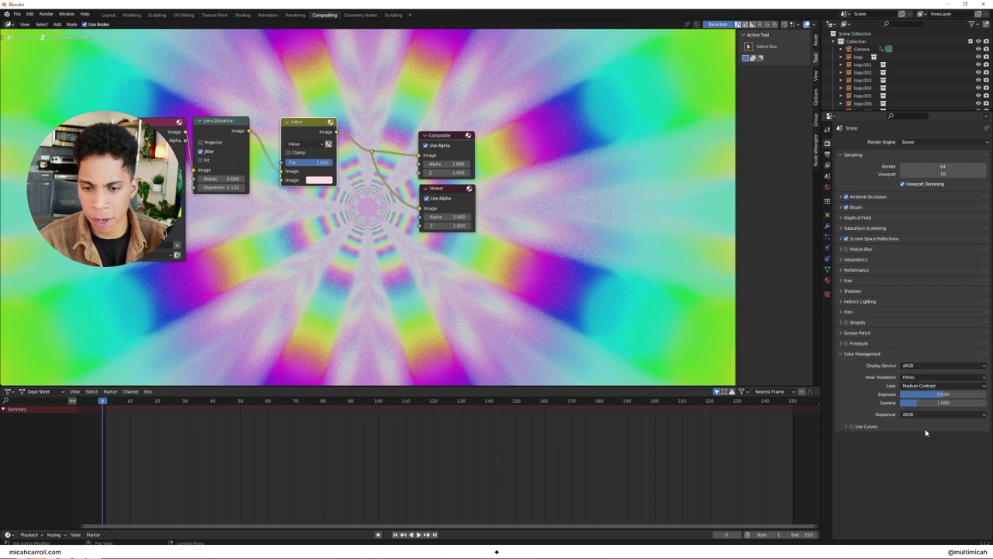
{"action": "left_click", "coordinate": [933, 386]}
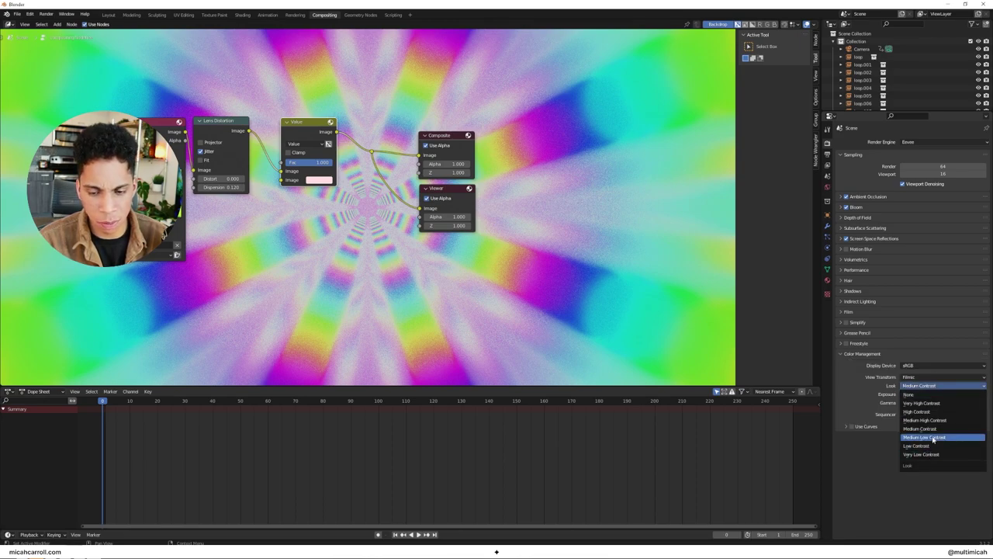
{"action": "left_click", "coordinate": [933, 404]}
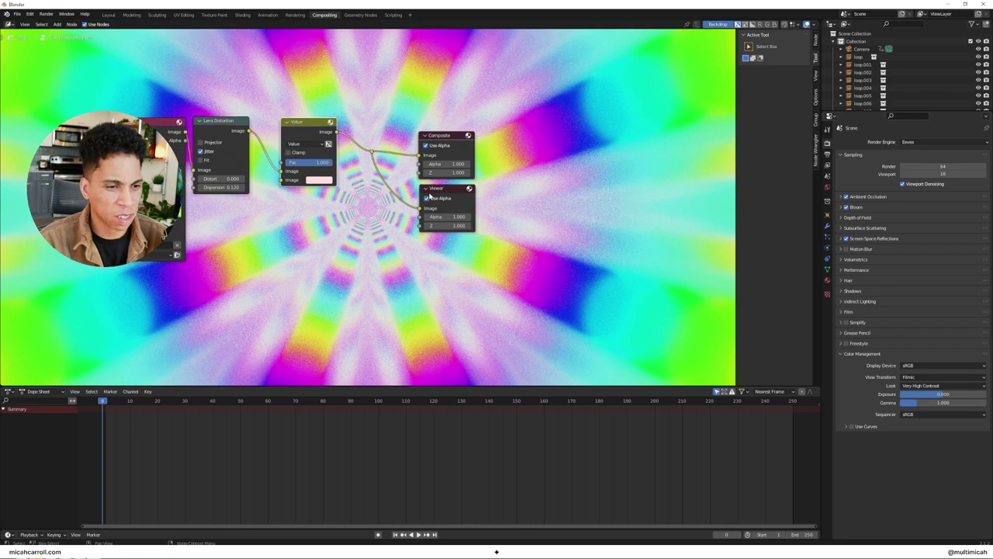
Shrink the compositor backdrop zoom to 0.68 and bring up the Output properties.
{"action": "scroll", "coordinate": [621, 192], "scroll_direction": "down", "scroll_amount": 1}
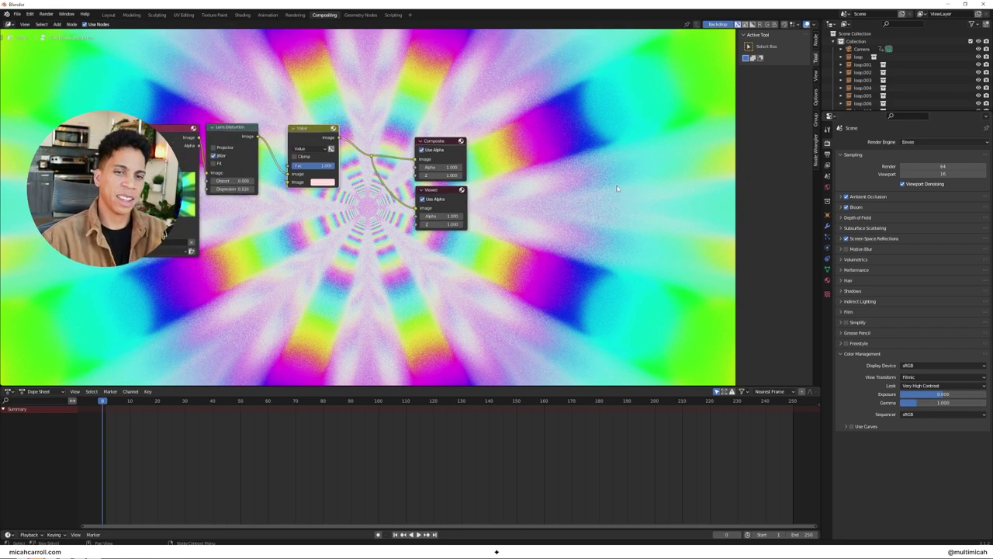
{"action": "left_click", "coordinate": [816, 73]}
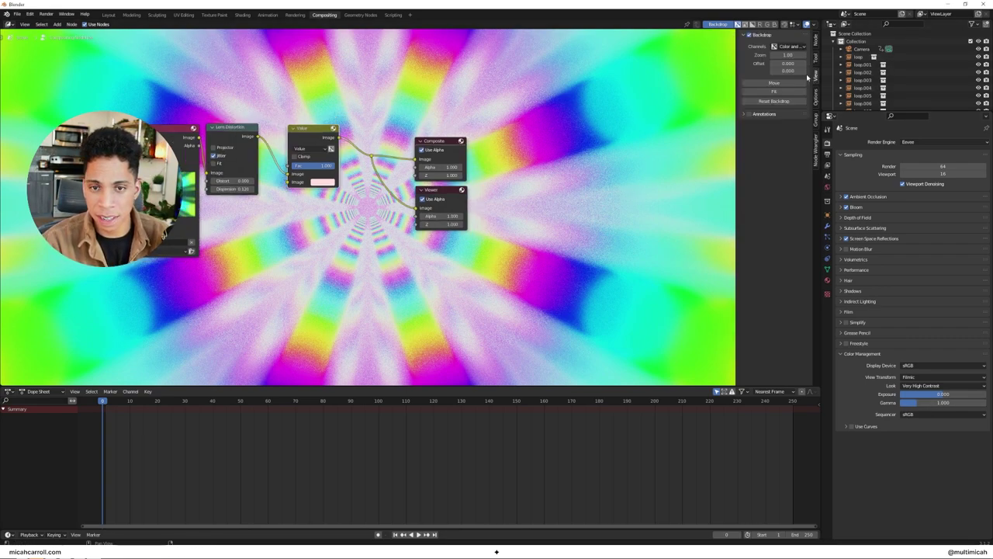
{"action": "left_click_drag", "start_coordinate": [789, 56], "coordinate": [772, 56]}
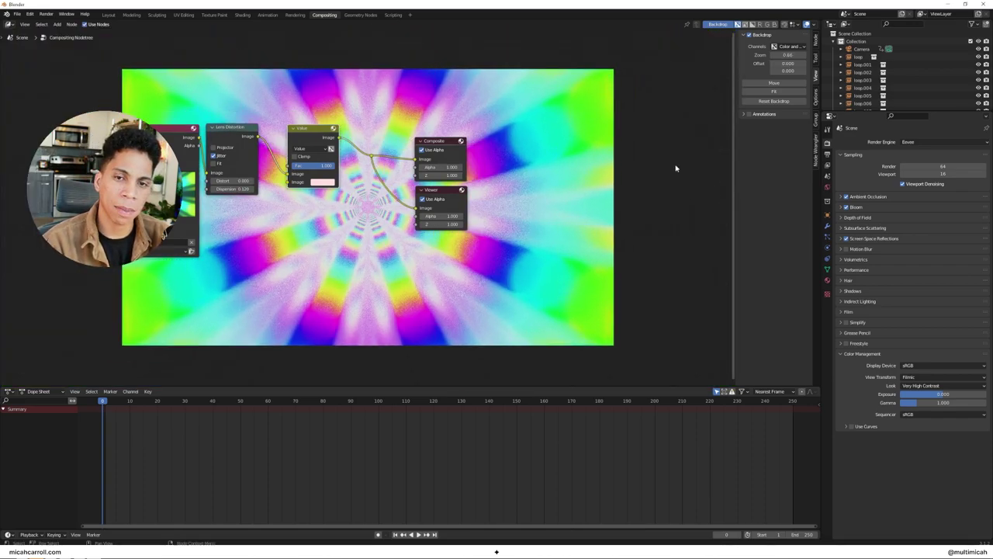
{"action": "left_click", "coordinate": [41, 15]}
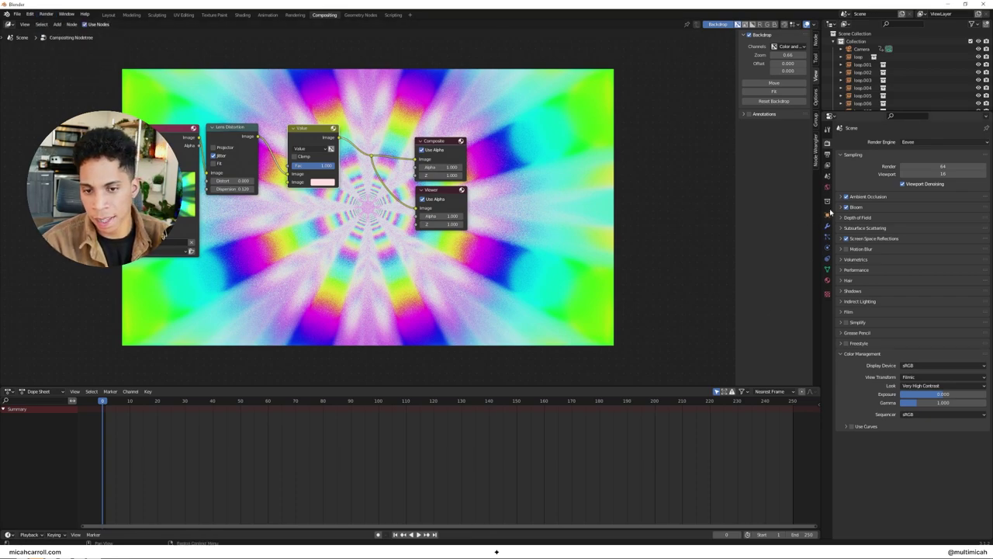
{"action": "left_click", "coordinate": [827, 154]}
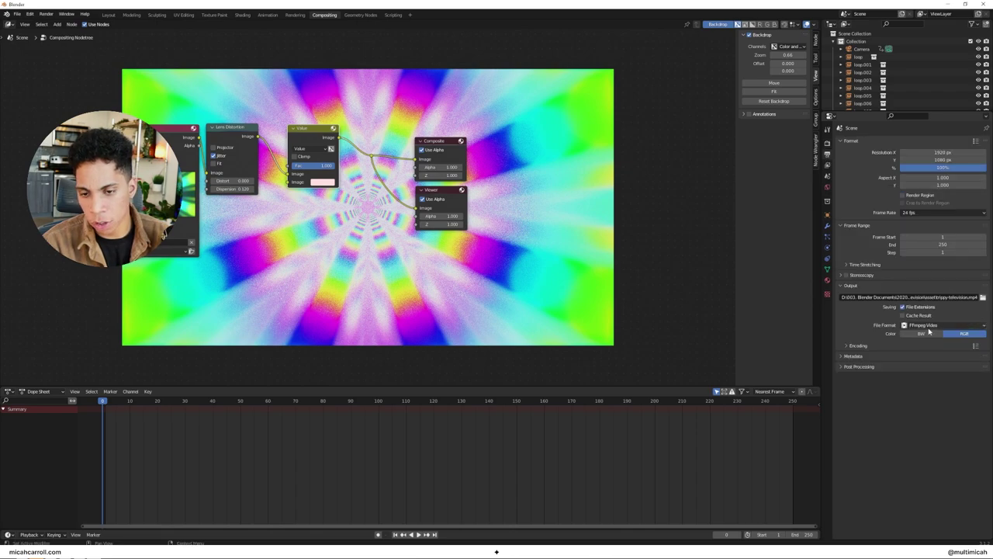